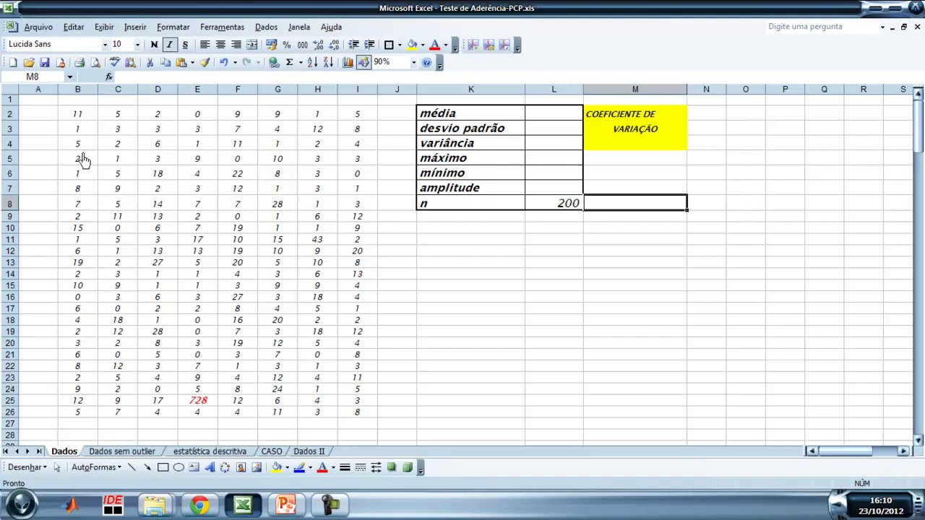
Apply all borders to the data range B2:I26
drag(78, 115, 352, 415)
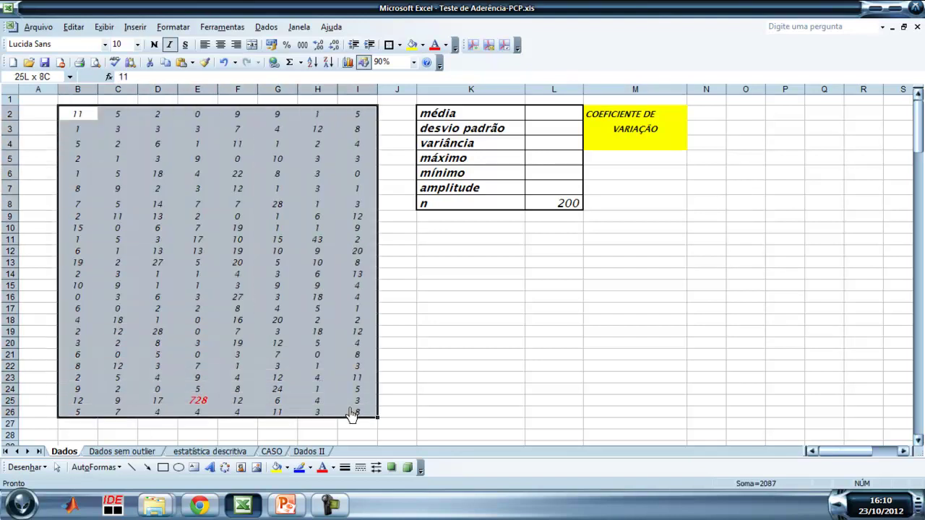
click(399, 45)
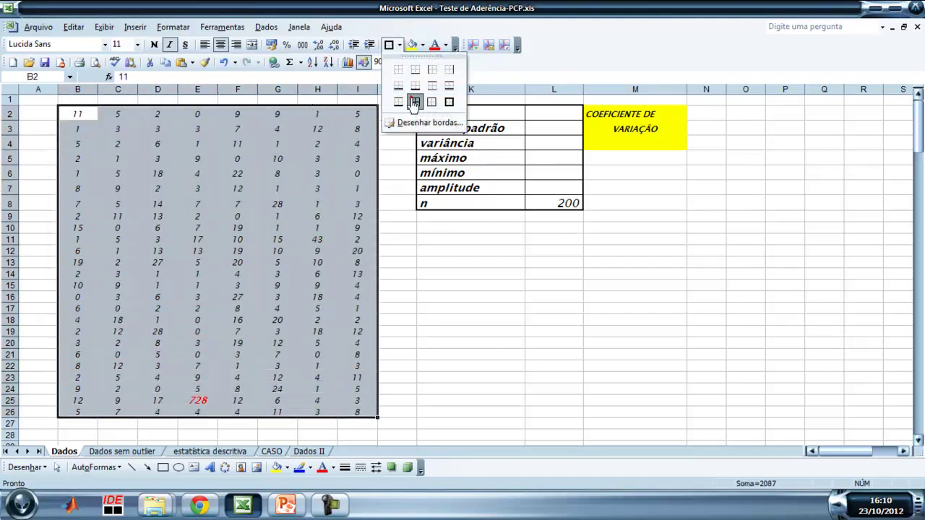
click(415, 97)
click(398, 309)
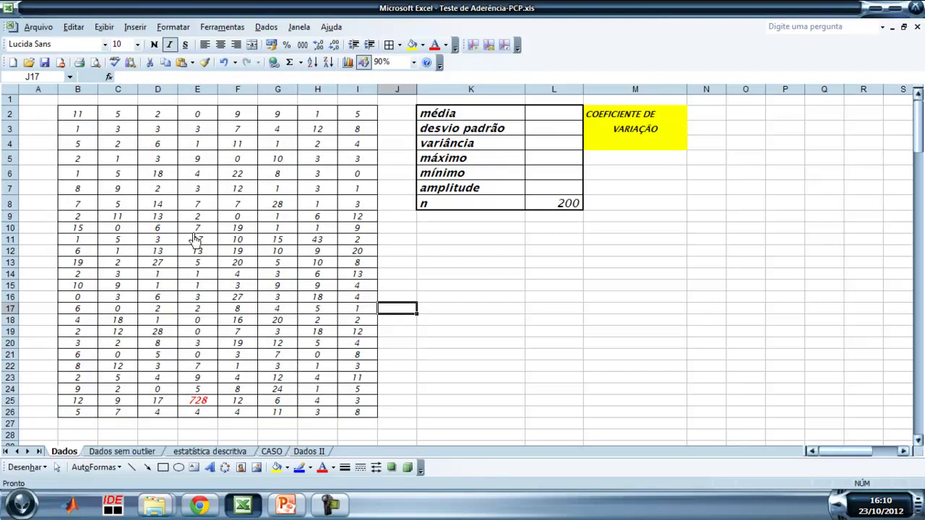
Set the worksheet zoom to 95%
click(395, 63)
text(95)
key(Return)
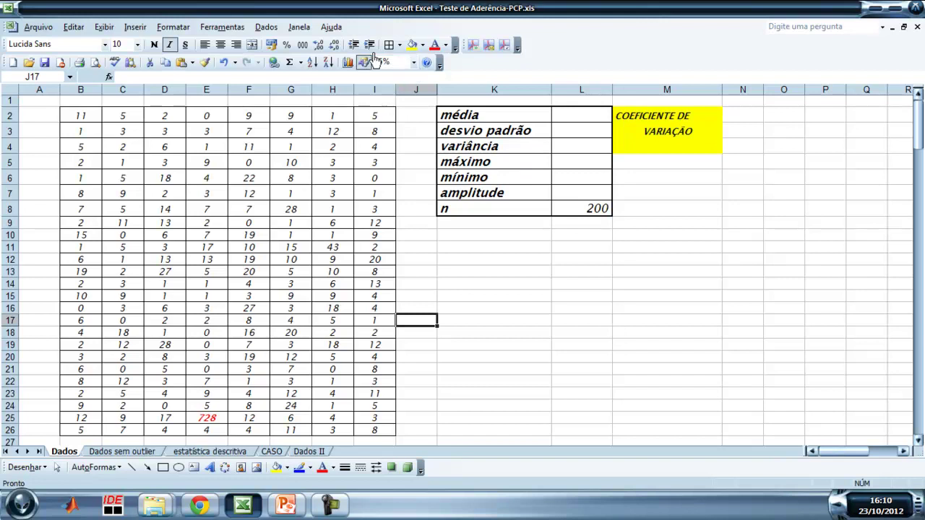
Calculate the mean of B2:I26 in cell L2 beside "média" with the MÉDIA function
click(591, 115)
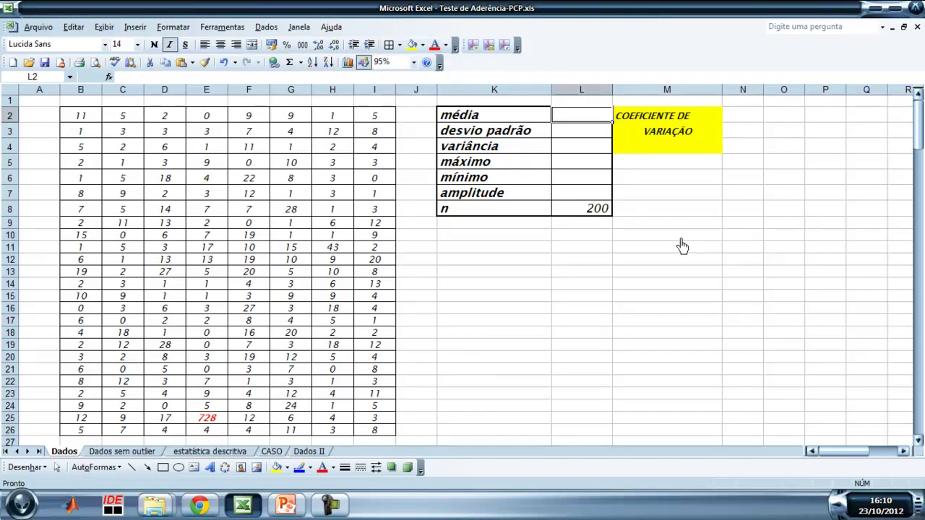
text(=méd)
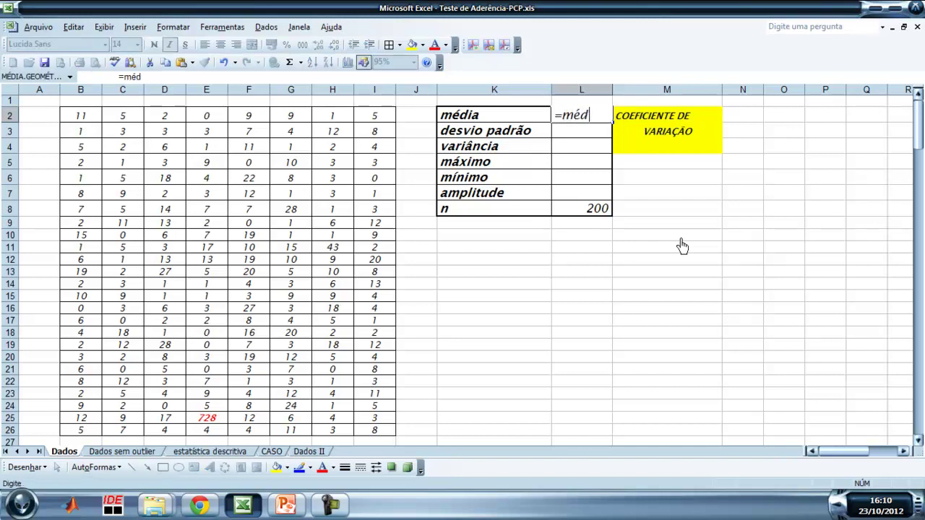
text(ia()
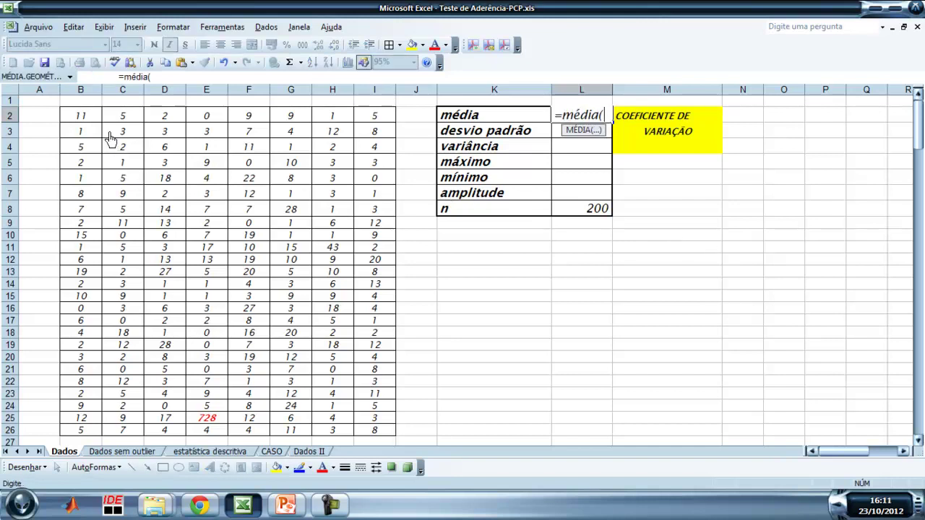
drag(86, 117, 81, 133)
drag(113, 166, 367, 433)
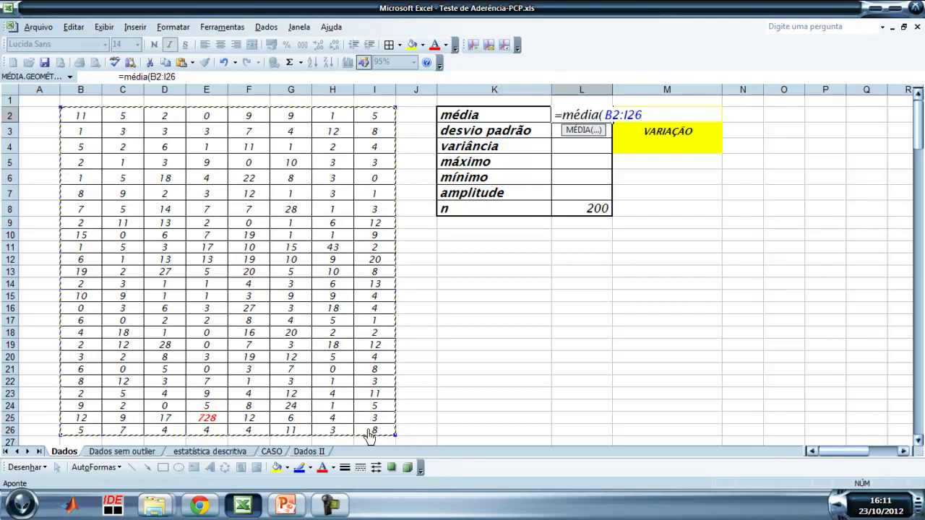
key(Return)
Calculate the standard deviation of B2:I26 in cell L3 with the DESVPAD function
text(=d)
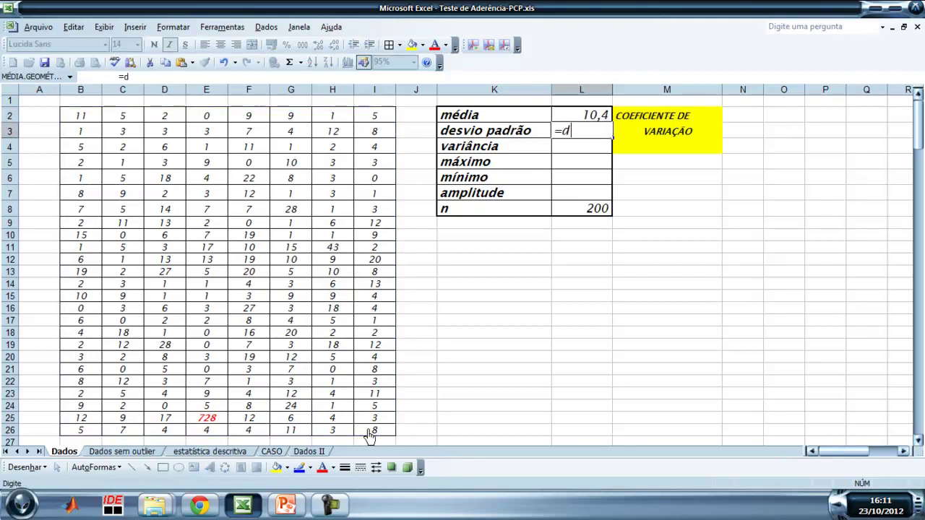
text(esvpad()
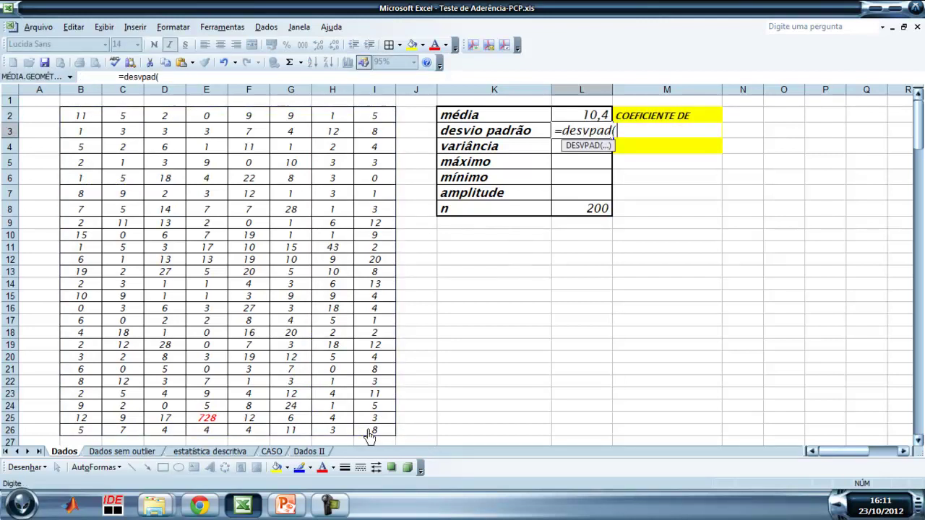
drag(80, 115, 374, 434)
key(Return)
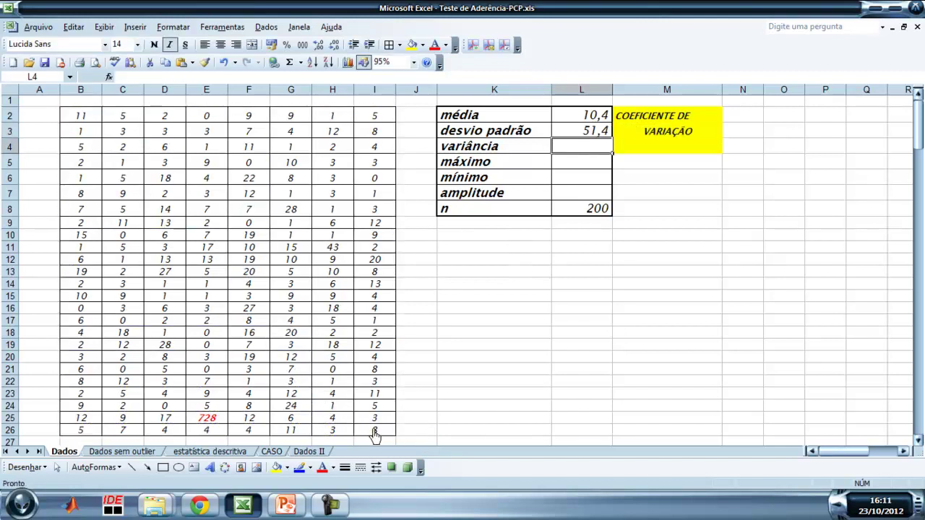
Calculate the variance in cell L4 by squaring the standard deviation with =L3^2
text(=)
key(Up)
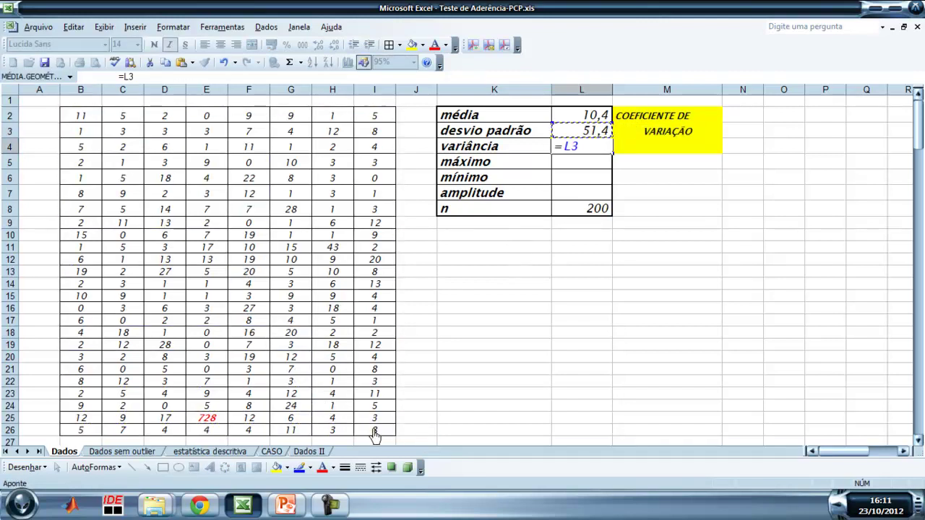
text(^2)
key(Return)
Find the maximum of B2:I26 in cell L5 with the MÁXIMO function
text(=m)
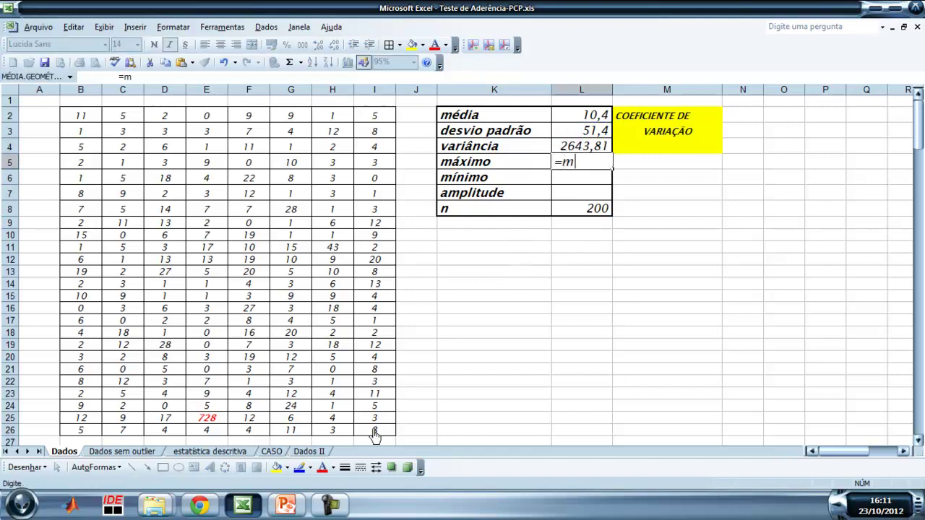
text(áximo()
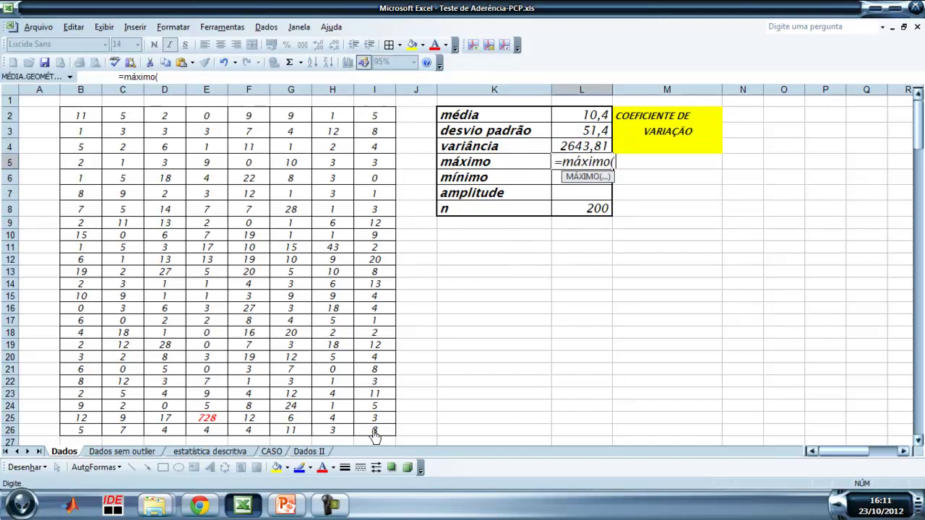
drag(80, 117, 374, 427)
key(Return)
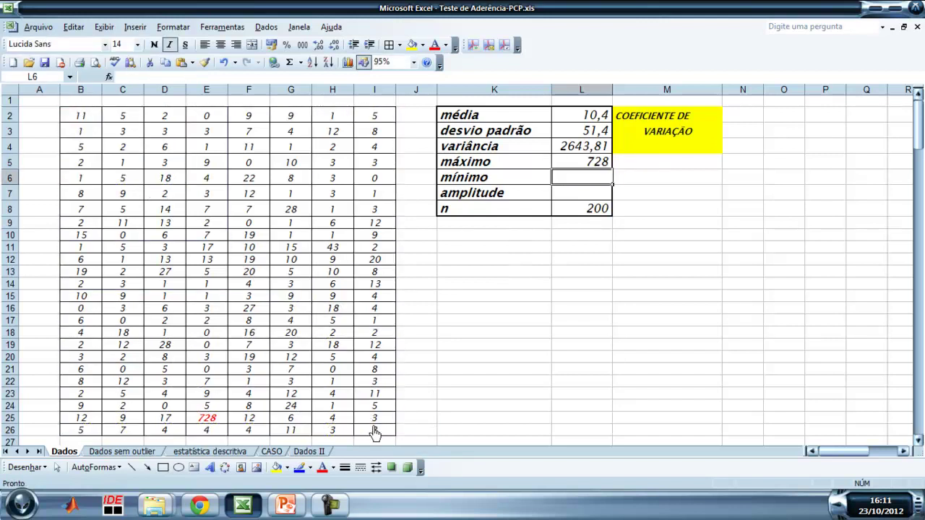
Find the minimum of B2:I26 in cell L6 with the MÍNIMO function
text(=m)
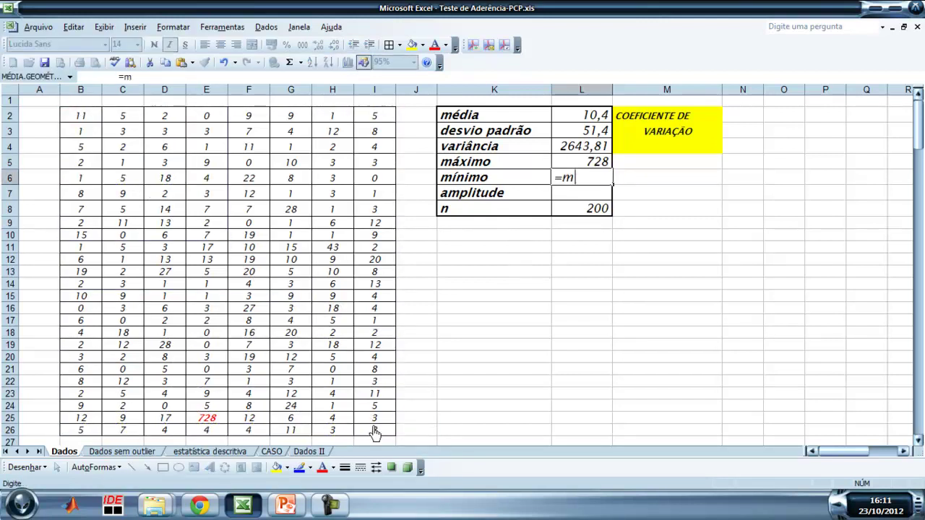
text(ínimo()
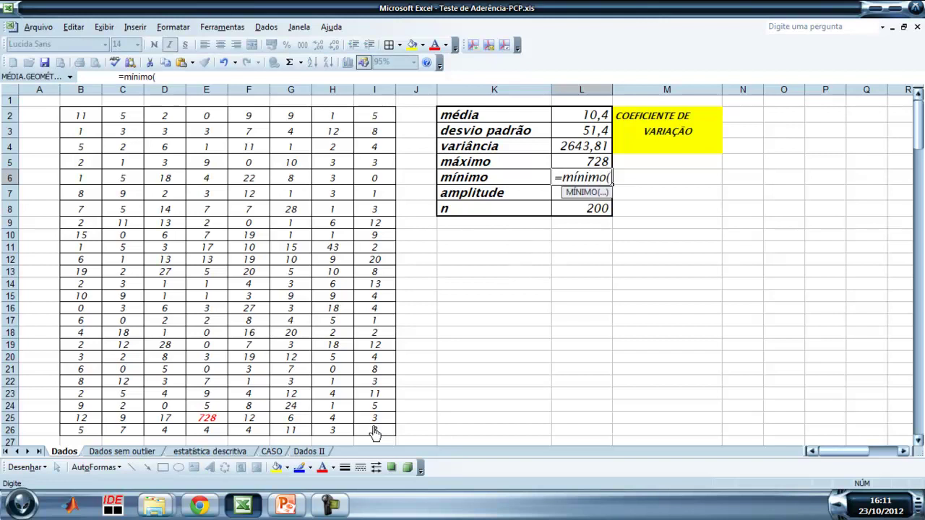
drag(81, 117, 361, 438)
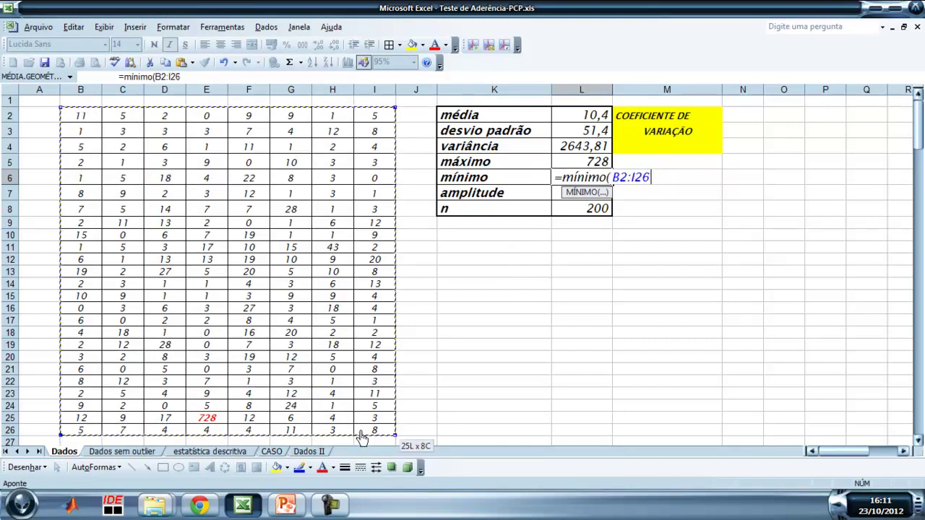
key(Return)
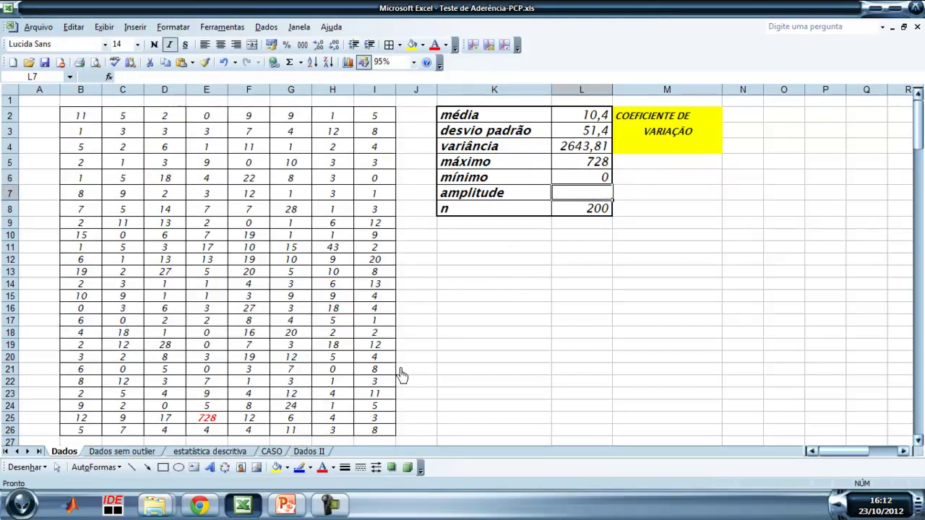
Calculate the range in cell L7 beside "amplitude" as maximum minus minimum with =L5-L6
text(=)
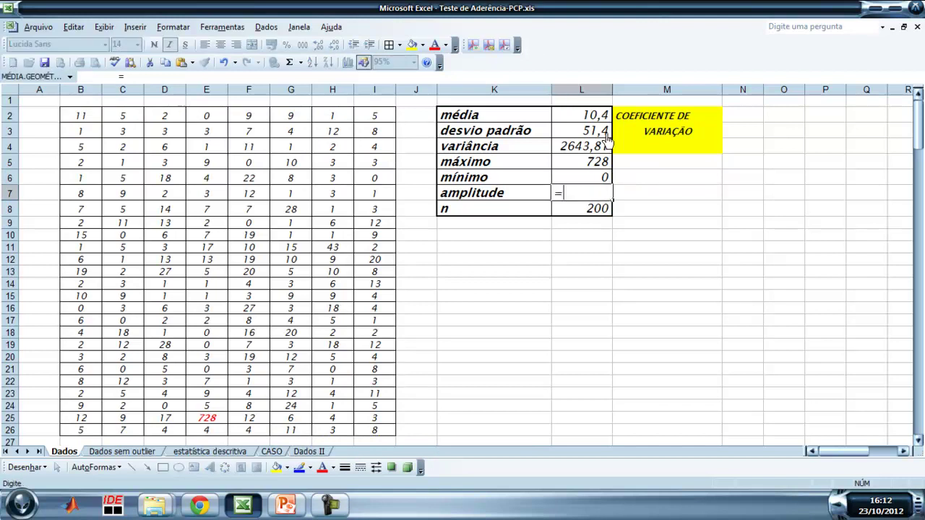
click(559, 165)
text(-)
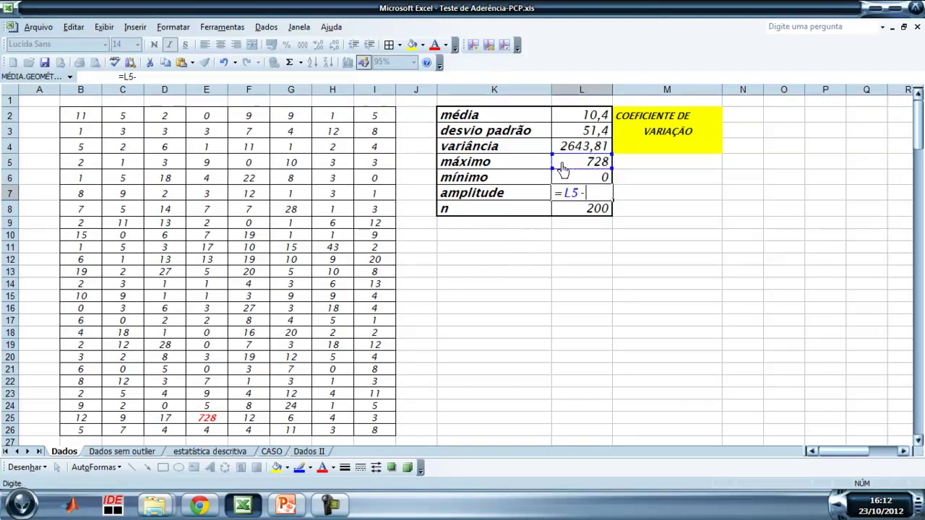
click(589, 181)
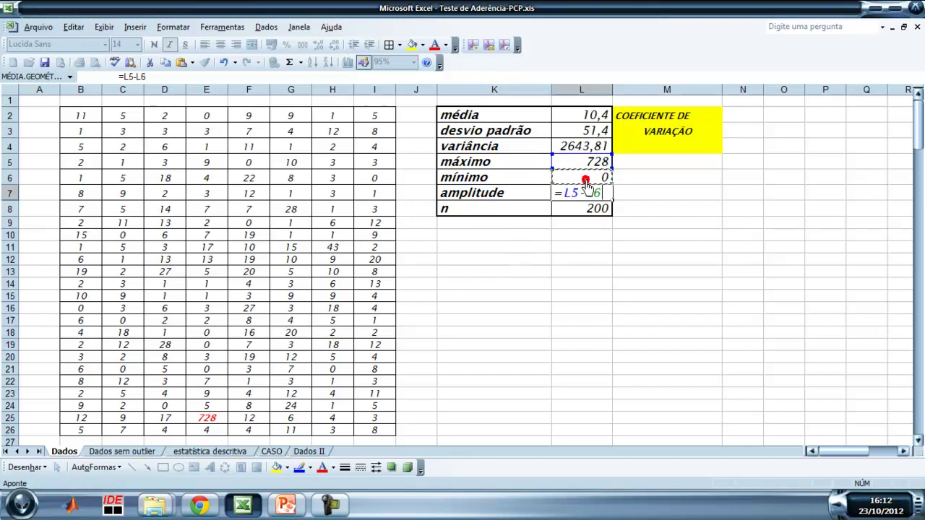
key(Return)
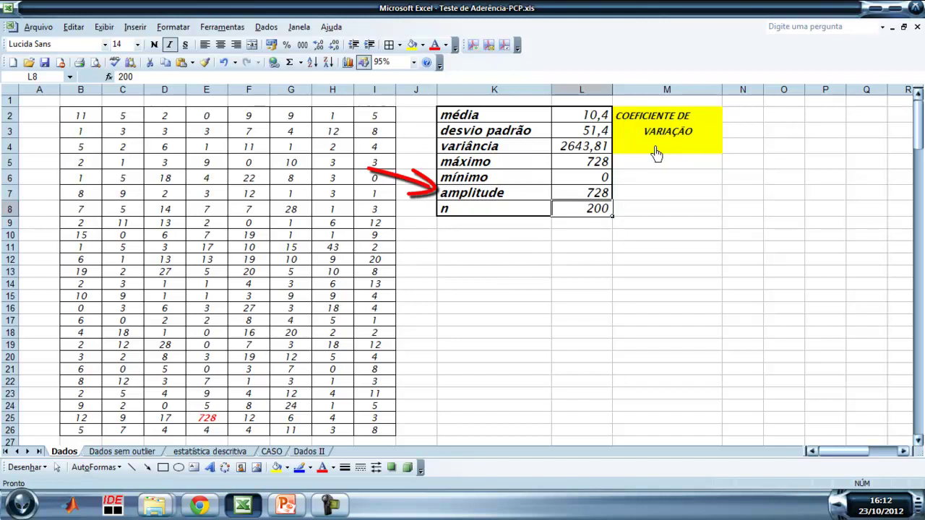
click(611, 194)
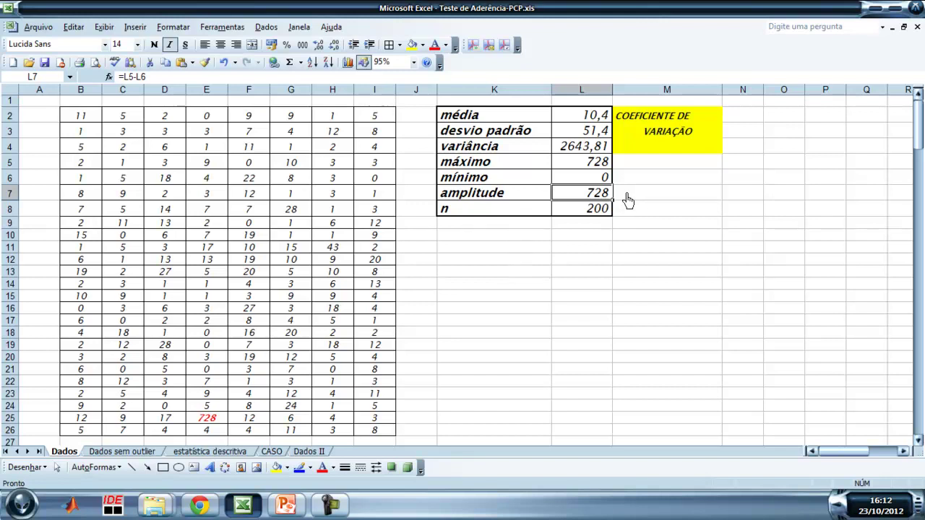
Calculate the coefficient of variation in the yellow cell M4 as standard deviation divided by mean with =L3/L2
click(654, 149)
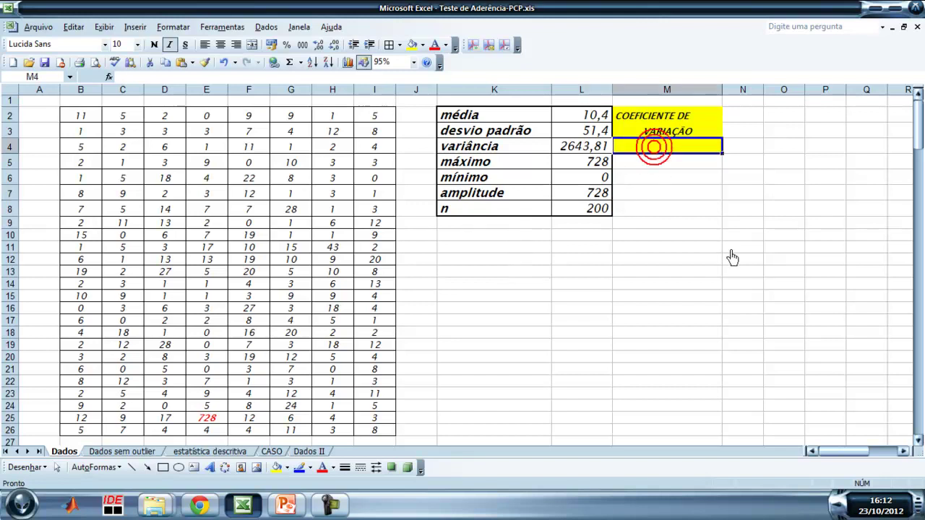
text(=)
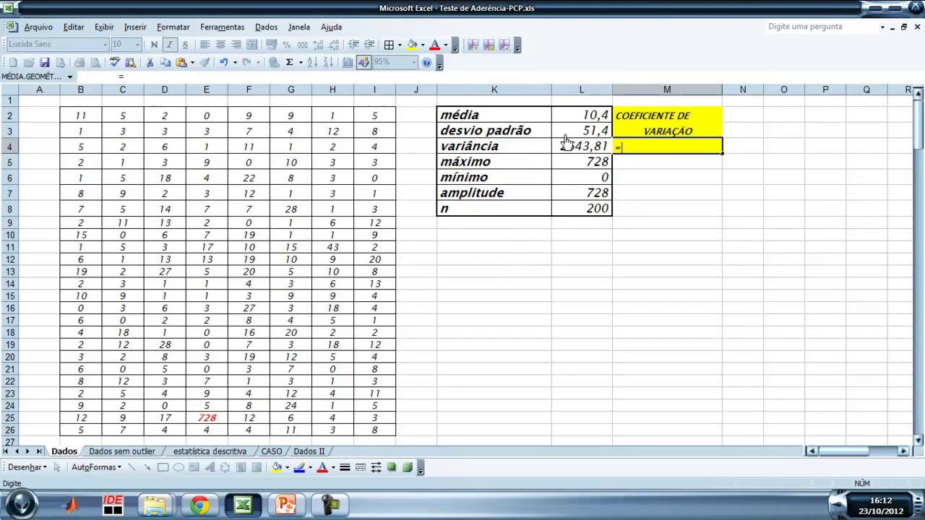
click(588, 131)
text(/)
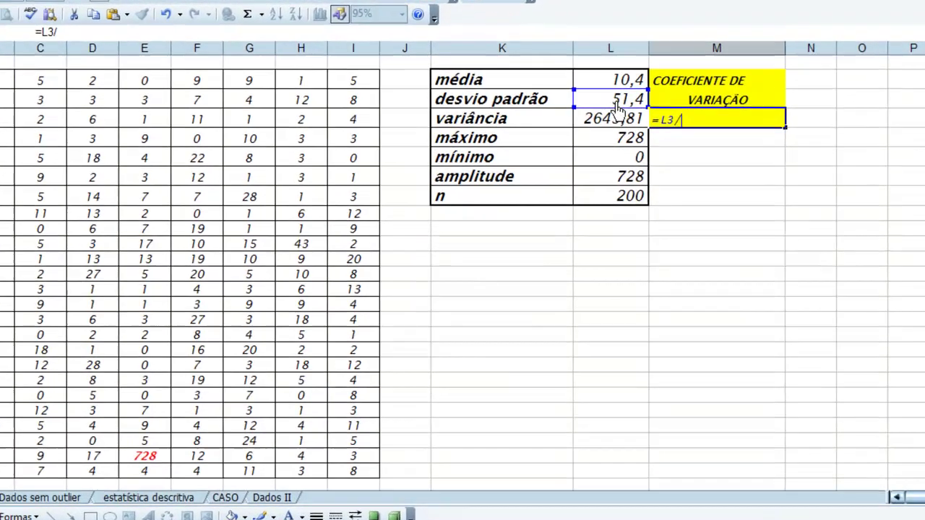
click(585, 118)
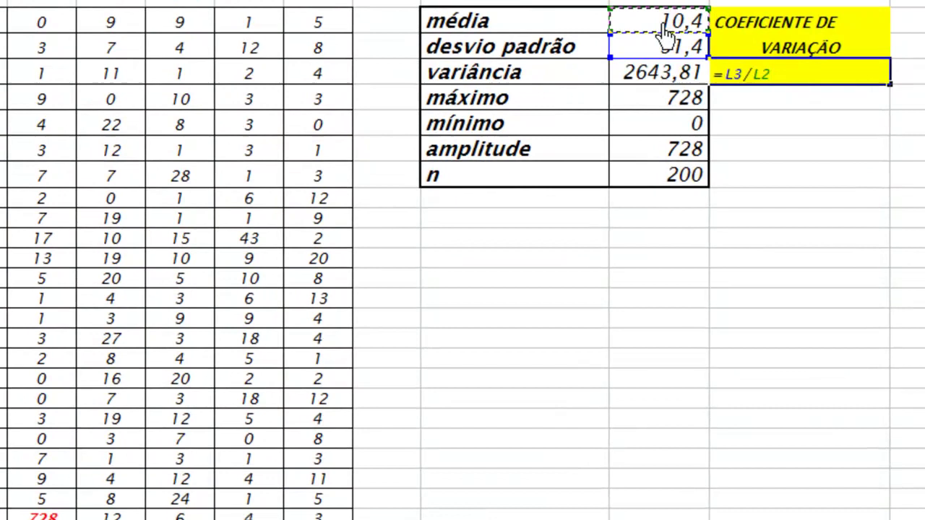
key(Return)
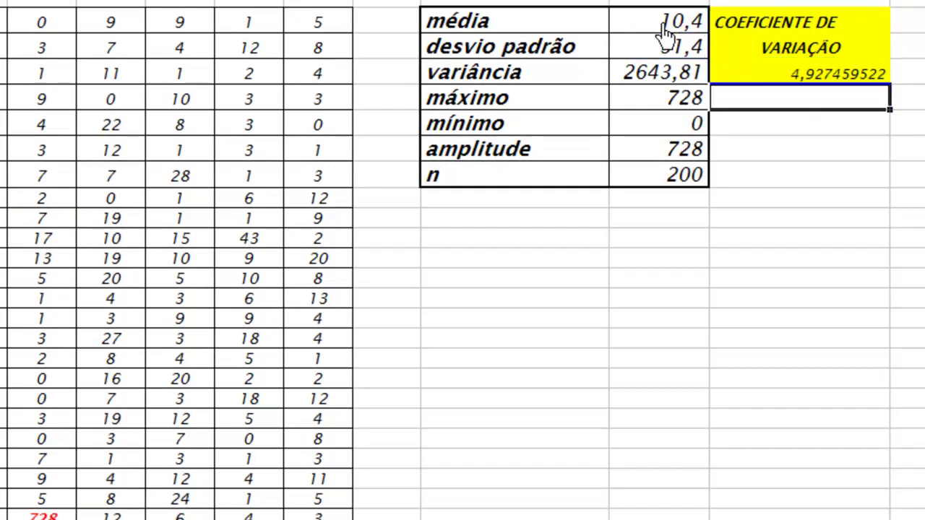
click(798, 72)
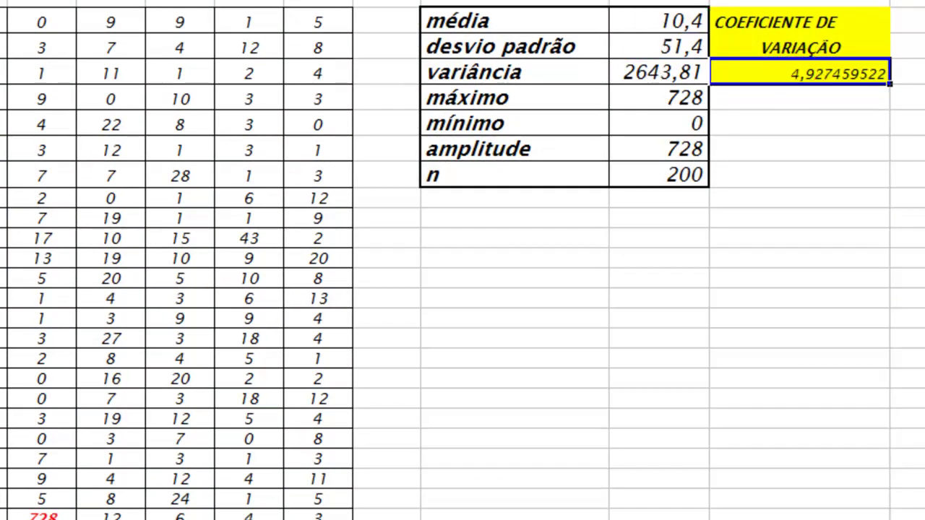
click(614, 354)
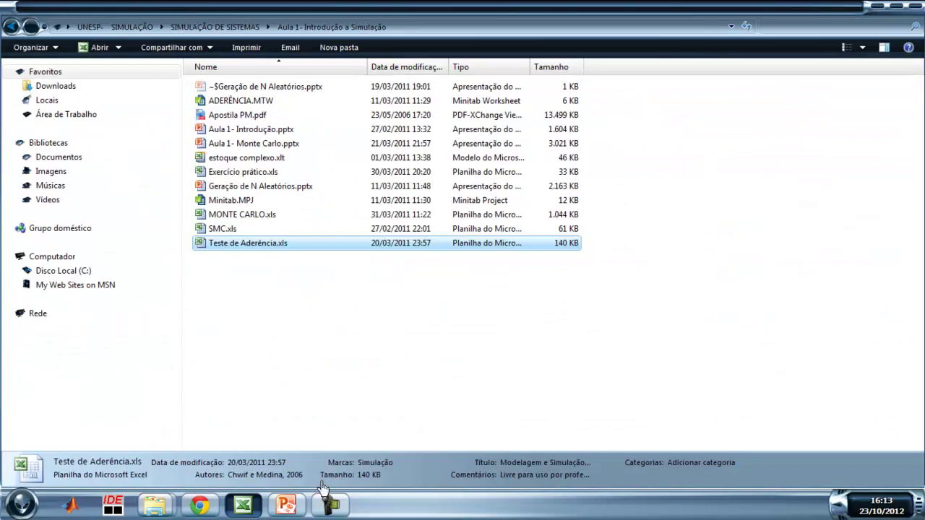
Switch back to the Excel workbook and clear the red outlier value in cell E25 of the data table
click(286, 504)
click(242, 505)
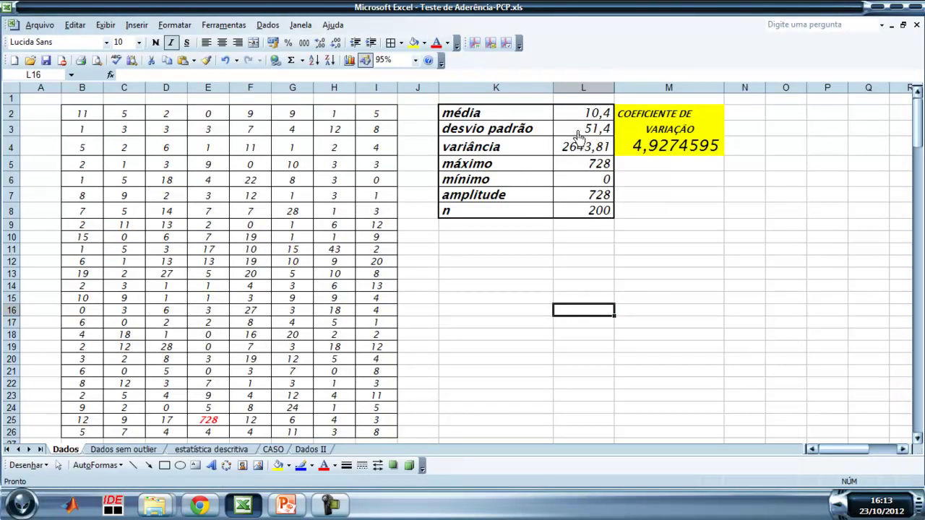
click(918, 438)
double_click(918, 438)
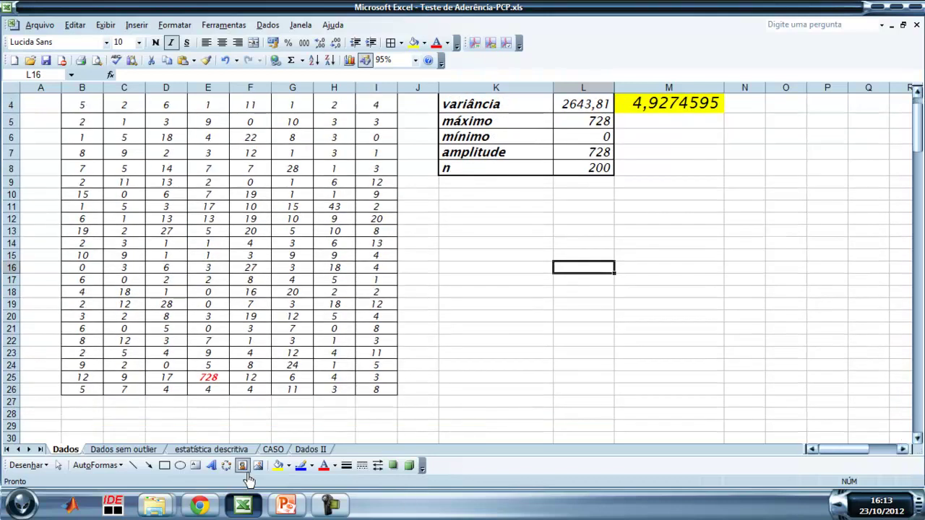
click(218, 379)
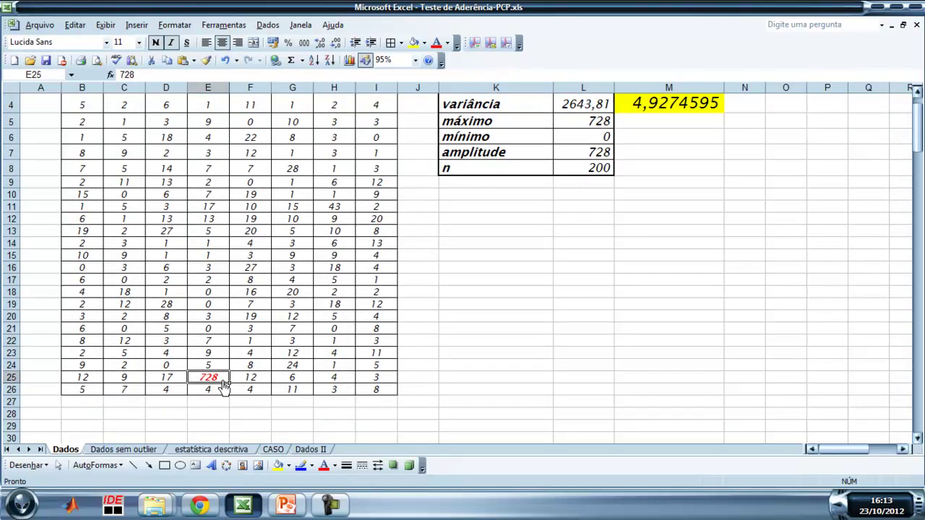
key(Delete)
scroll(614, 210, down, 1)
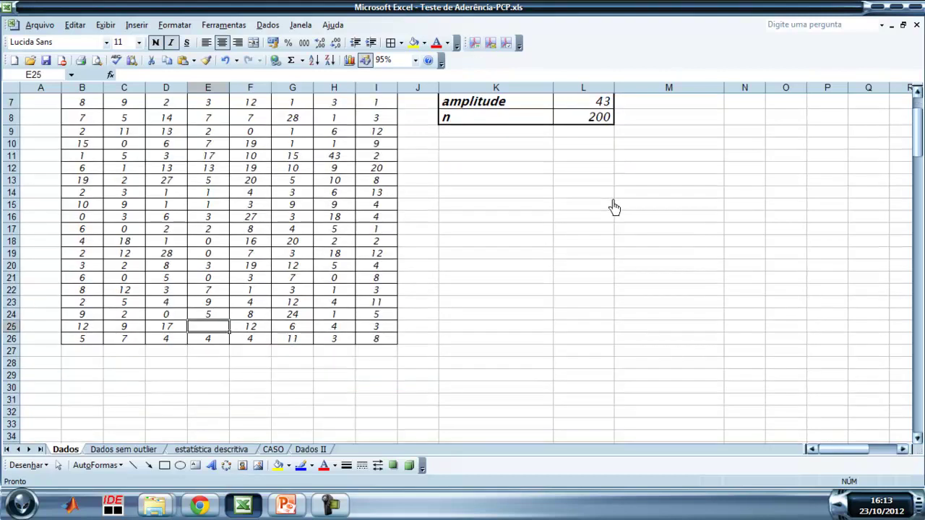
Review the data and summary statistics on the Dados sem outlier sheet
scroll(614, 220, down, 2)
scroll(661, 210, up, 4)
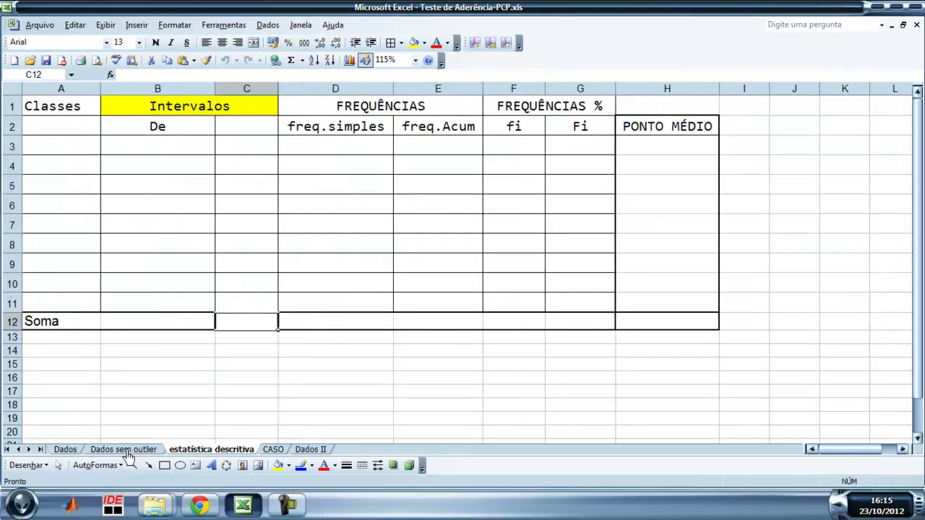
click(124, 450)
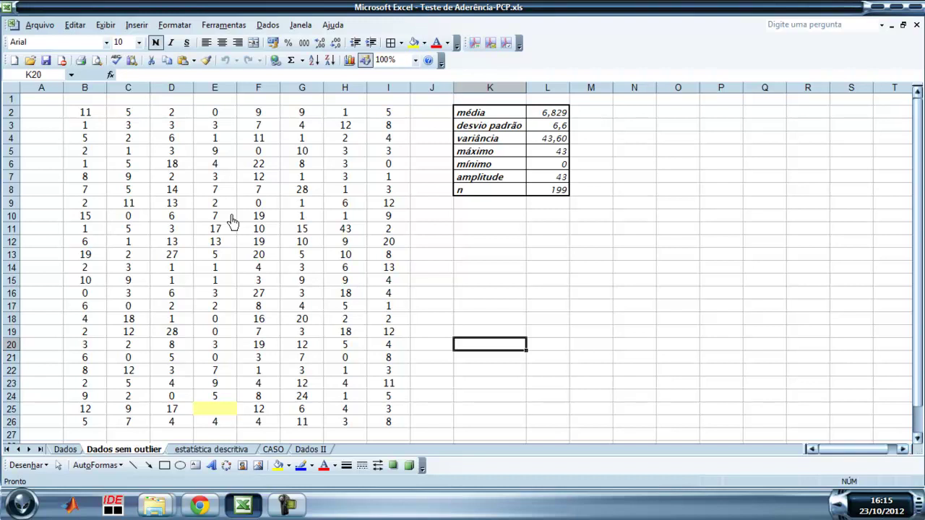
On the estatística descritiva sheet, set the font size of cells C14:F16 below the table to 18
click(211, 450)
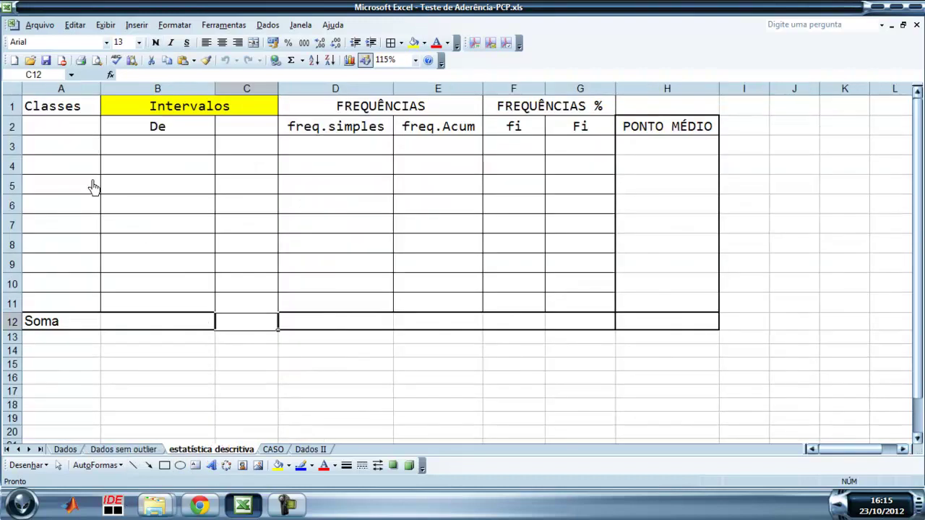
click(74, 163)
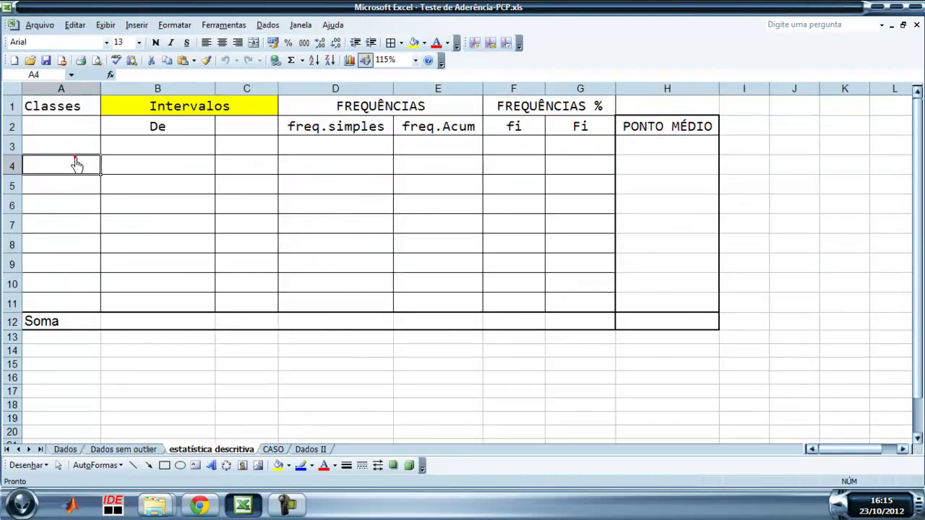
click(256, 336)
click(252, 351)
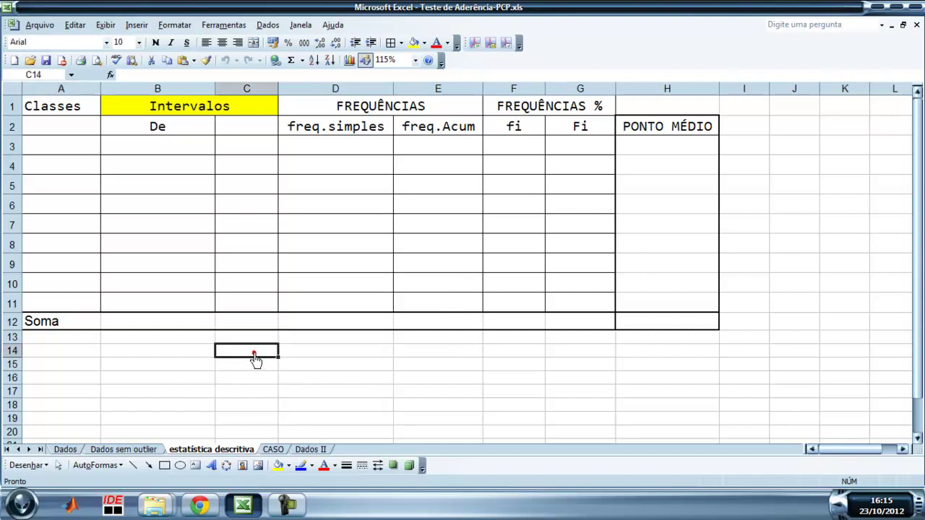
drag(252, 352, 520, 379)
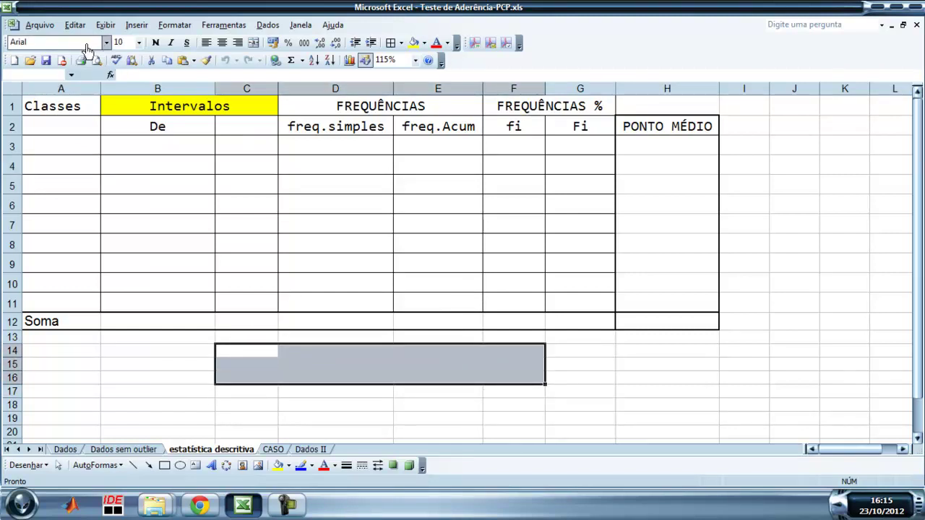
click(119, 42)
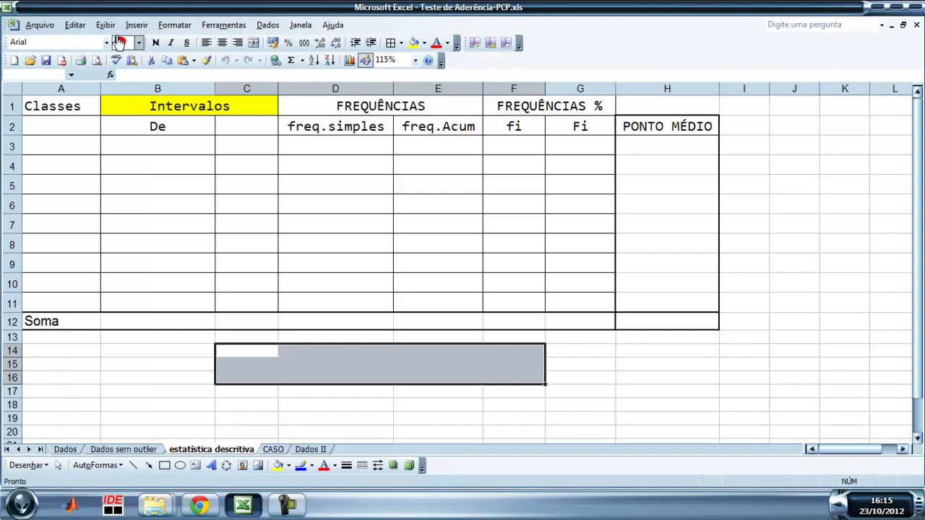
key(BackSpace)
key(Return)
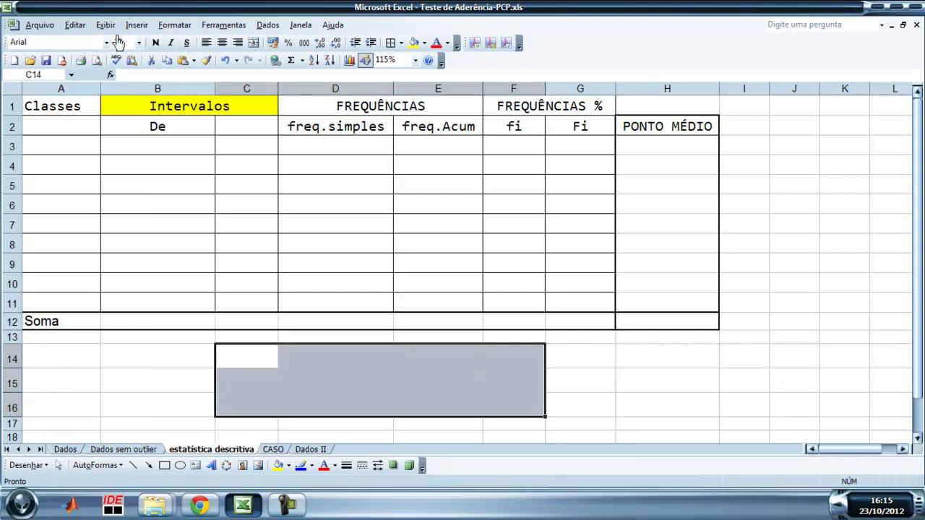
Calculate the square root of 199 in cell C14 with =RAIZ(199)
click(241, 360)
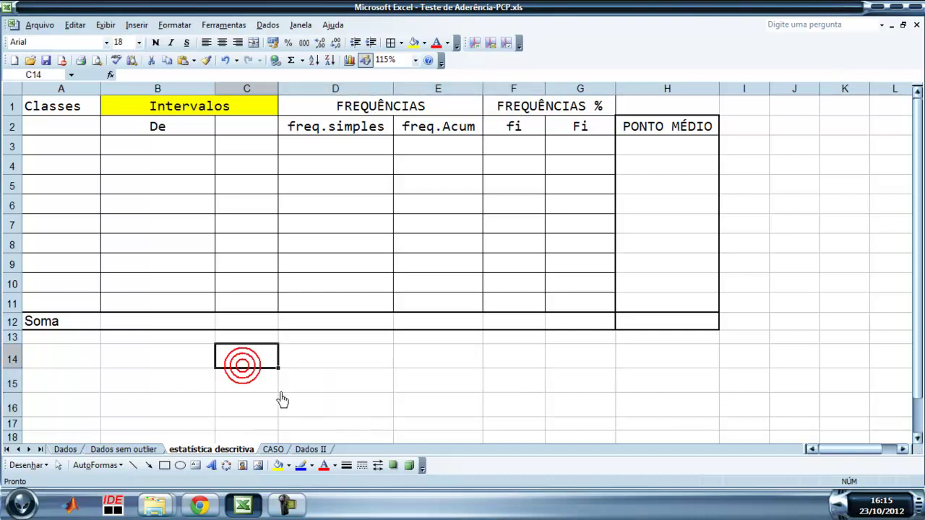
text(=)
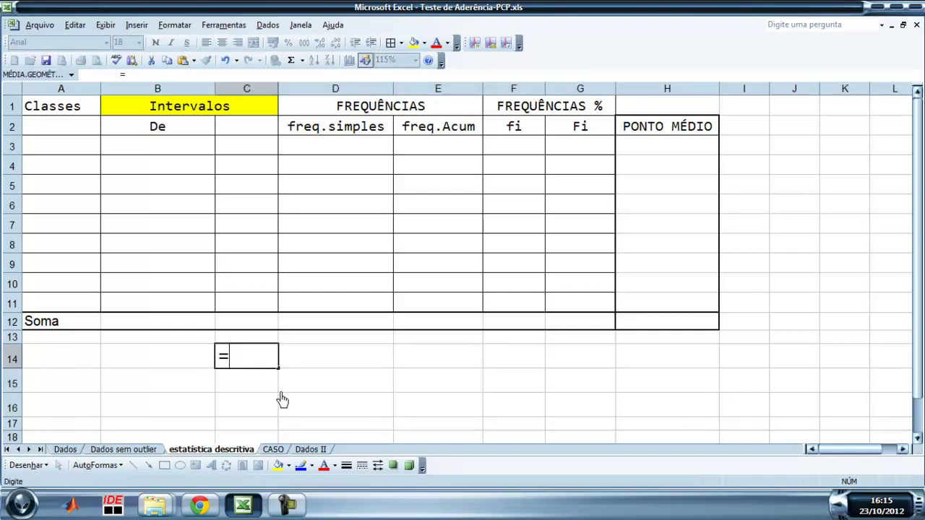
text(raiz(1)
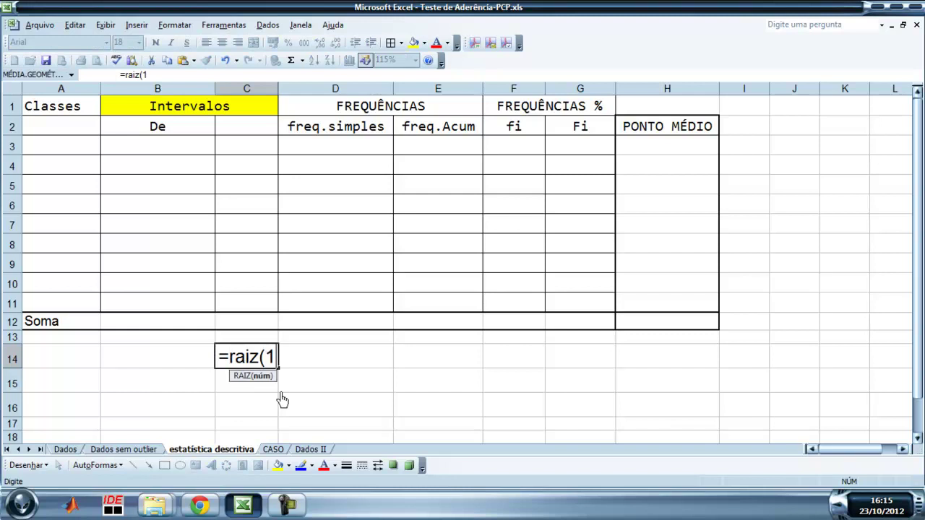
text(99))
key(Return)
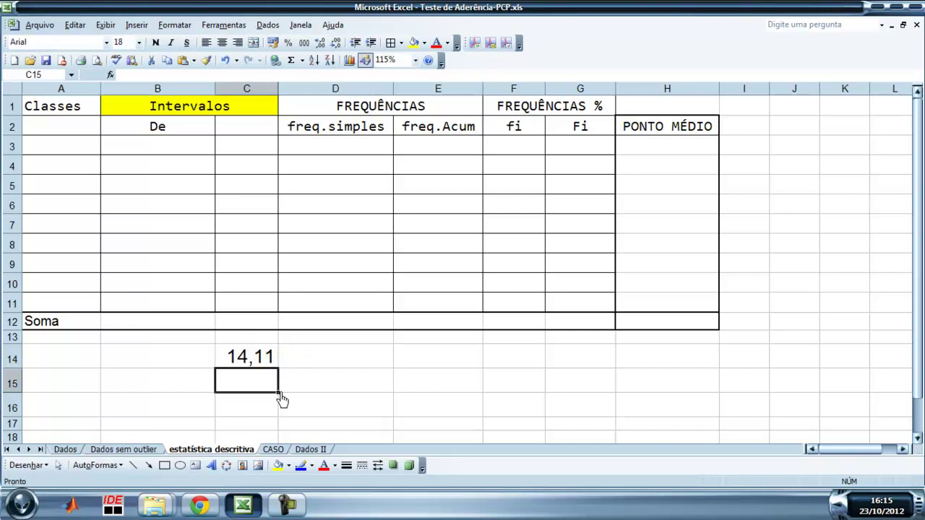
Label the square-root result with "K=" in cell B14 and set the label's font size to 18
key(Left)
key(Up)
text(K=)
key(Return)
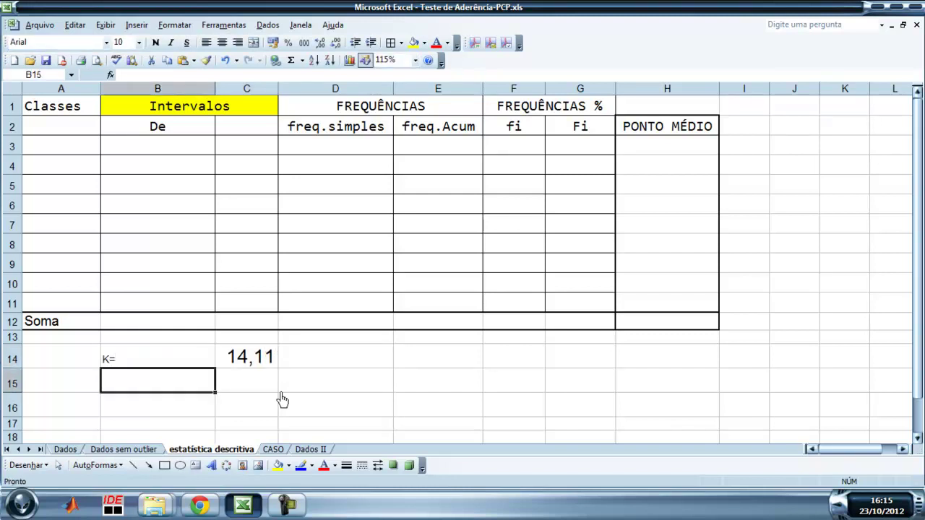
click(114, 359)
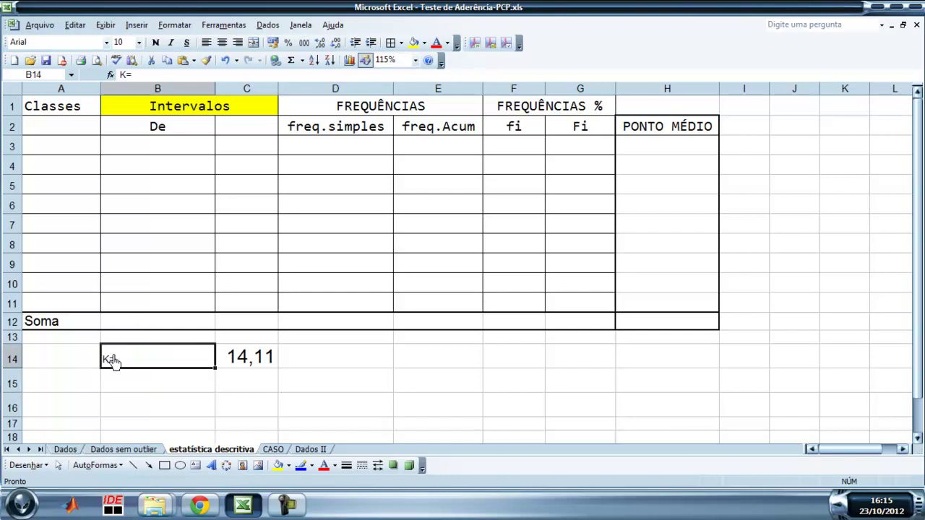
click(121, 43)
text(1)
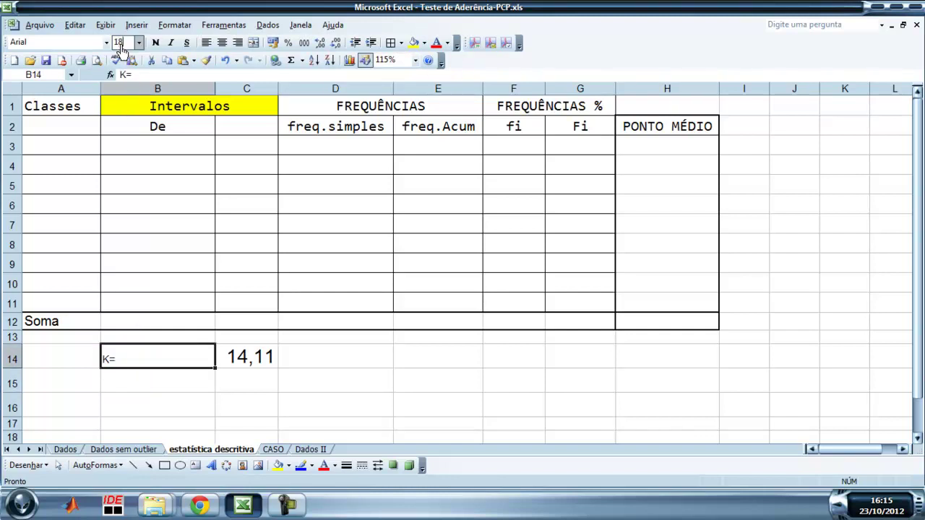
key(Return)
Enter "K=" in cell B15 and set its font size to 22
key(Return)
text(K=)
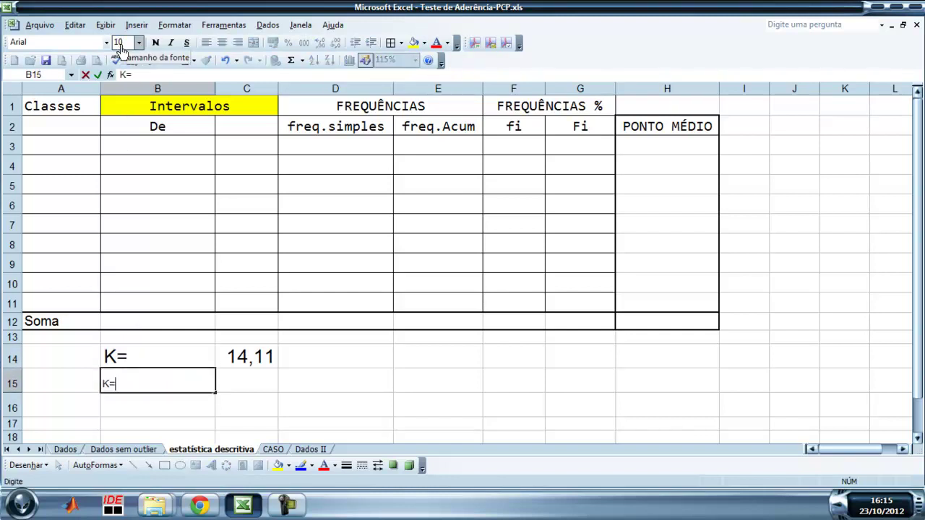
key(Return)
key(Up)
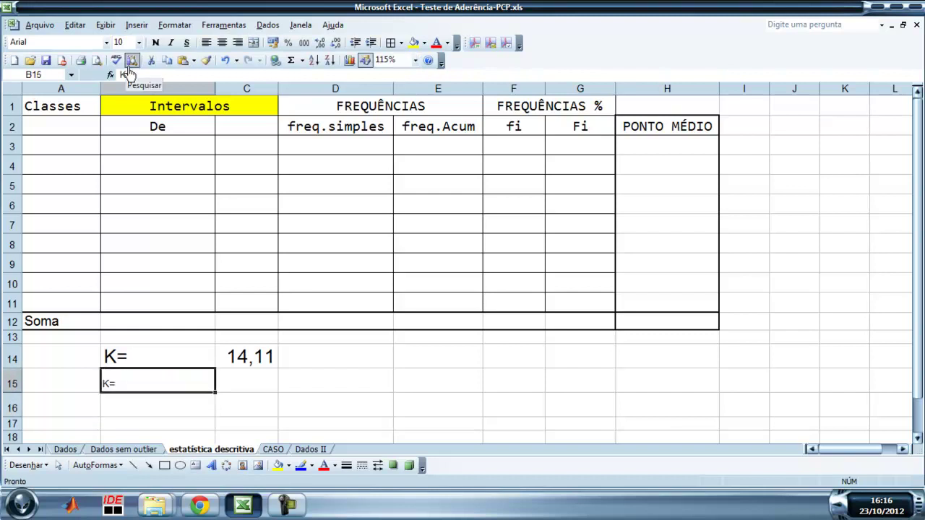
click(119, 43)
text(22)
key(Return)
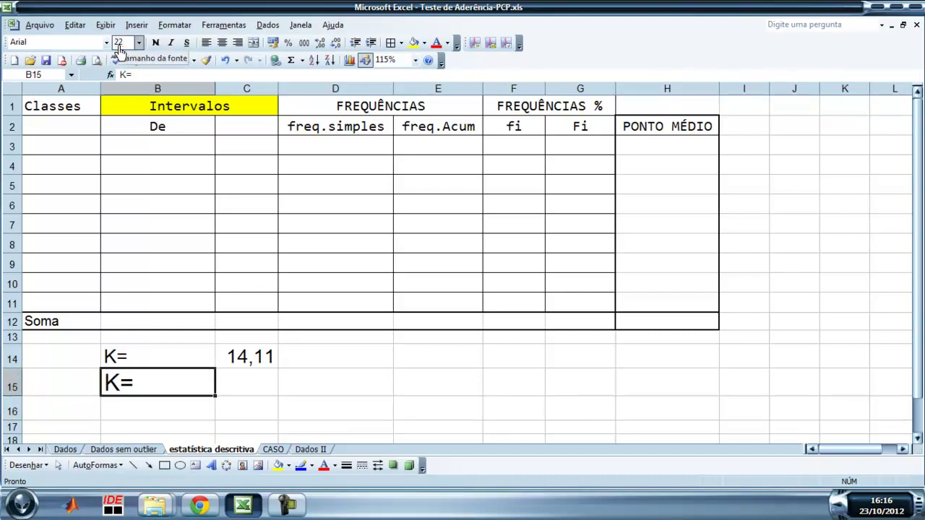
Extend the label in cell B15 to read "K=1+3,33log(n)"
key(F2)
text(1)
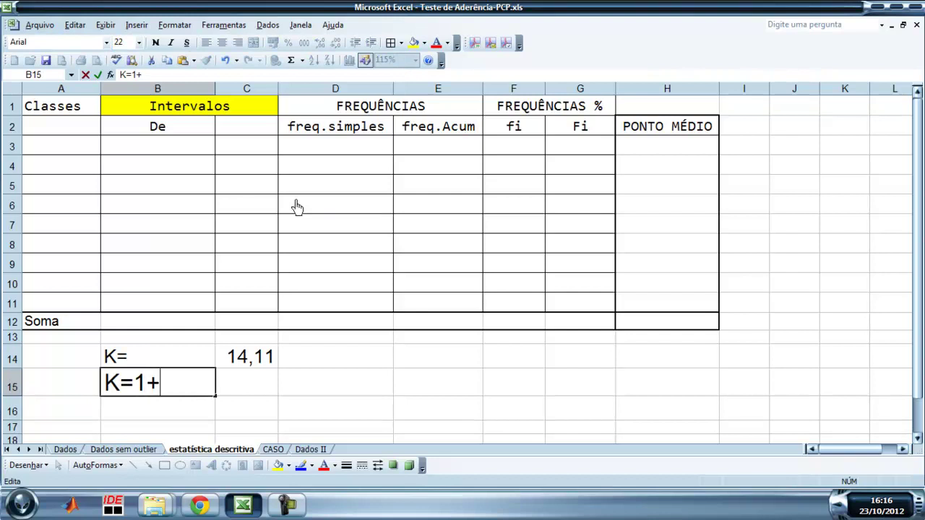
text(+3,333)
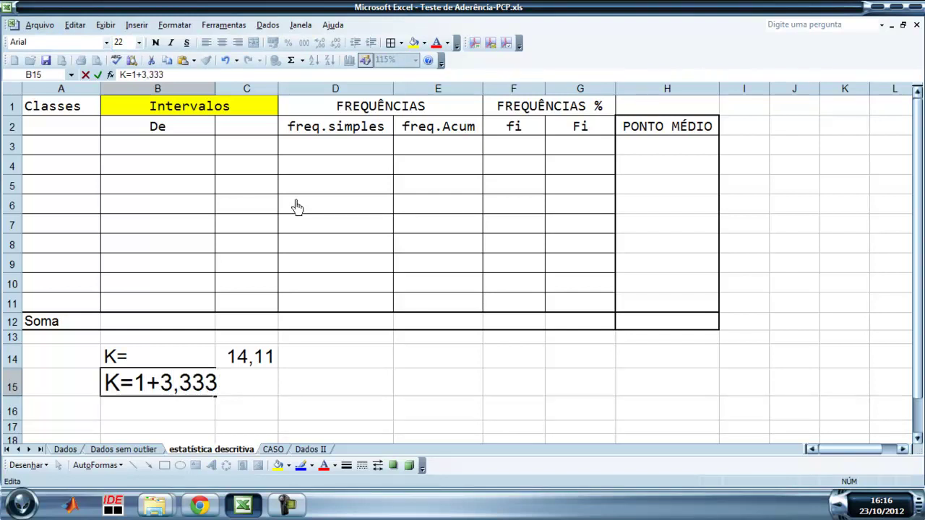
key(BackSpace)
text(log()
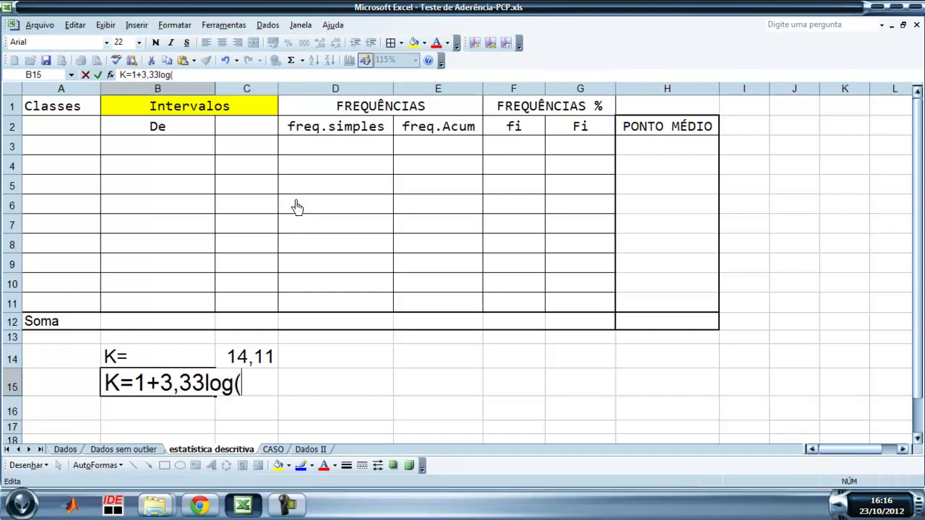
text(n))
key(Return)
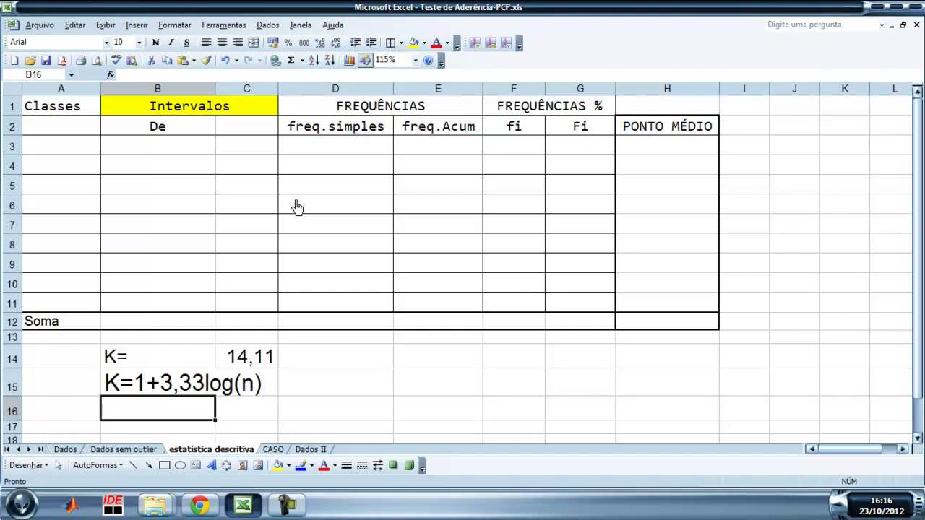
Calculate the logarithmic class-count formula in cell D15 with =1+3,33*LOG(199;10)
key(Right)
key(Up)
key(Right)
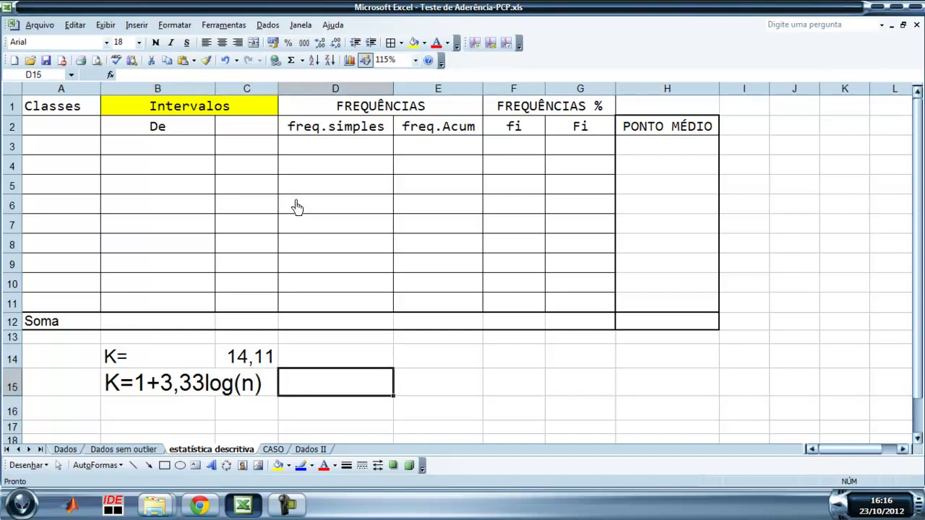
text(=)
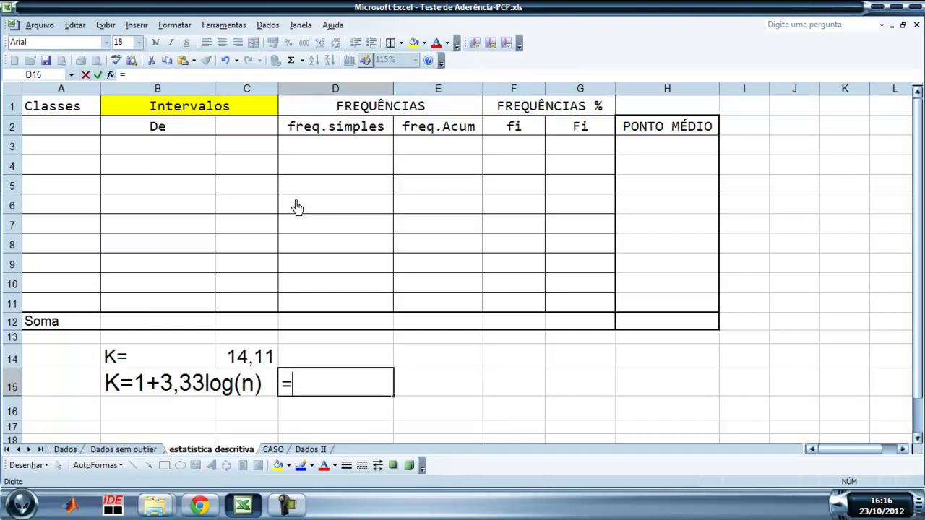
text(1+)
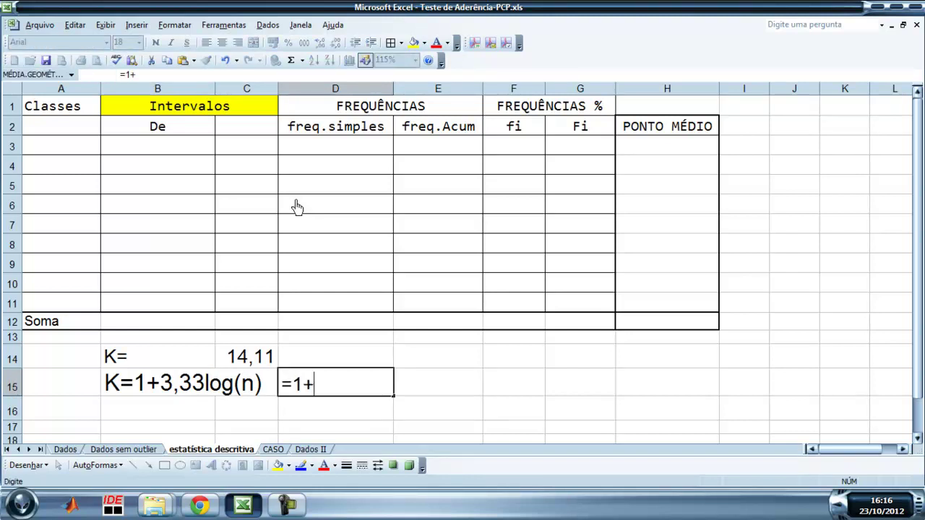
text(3,33*log)
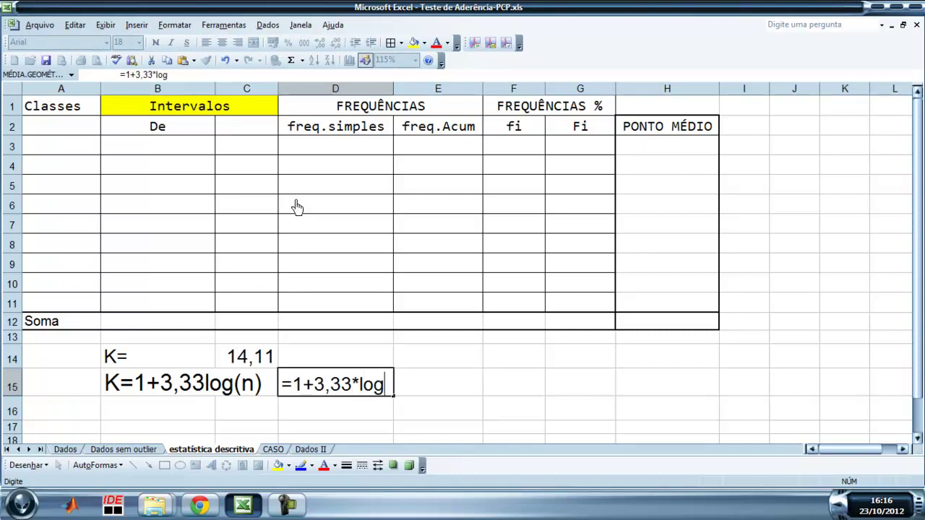
text((19)
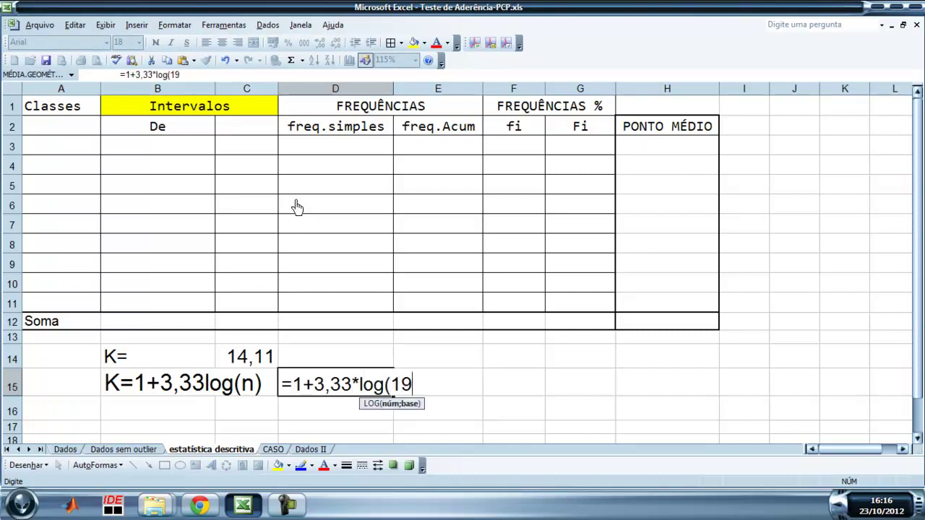
text(9;10)
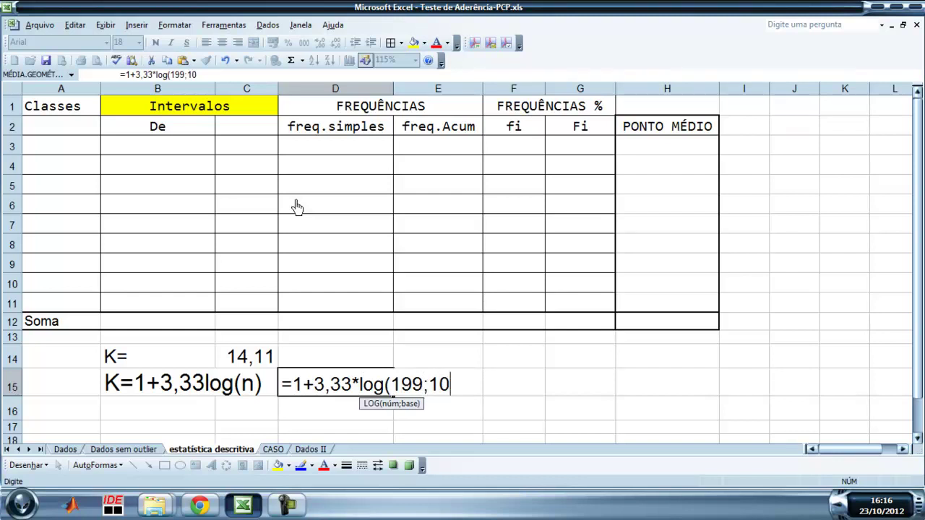
key(Return)
key(Up)
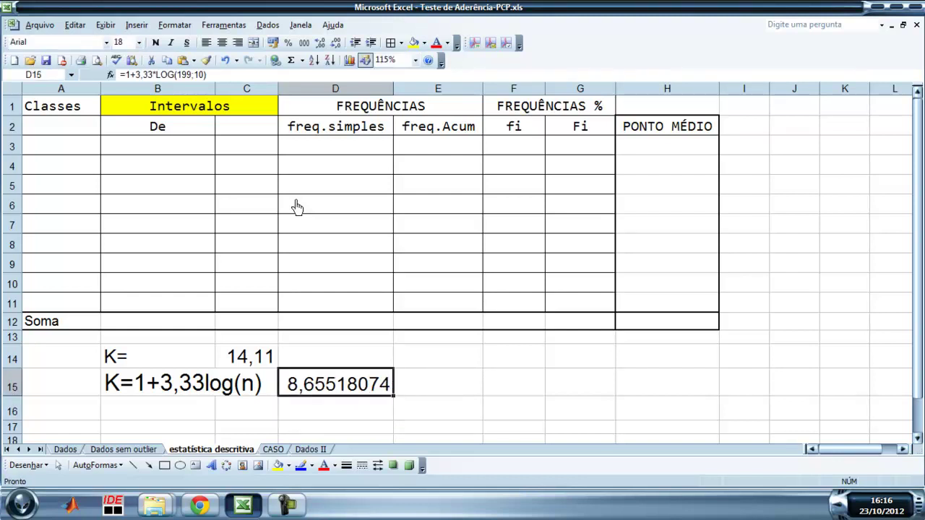
Number the classes 1 to 9 in A3:A11 and display the numbers without decimal places
click(52, 148)
text(1)
key(Return)
text(2)
key(Return)
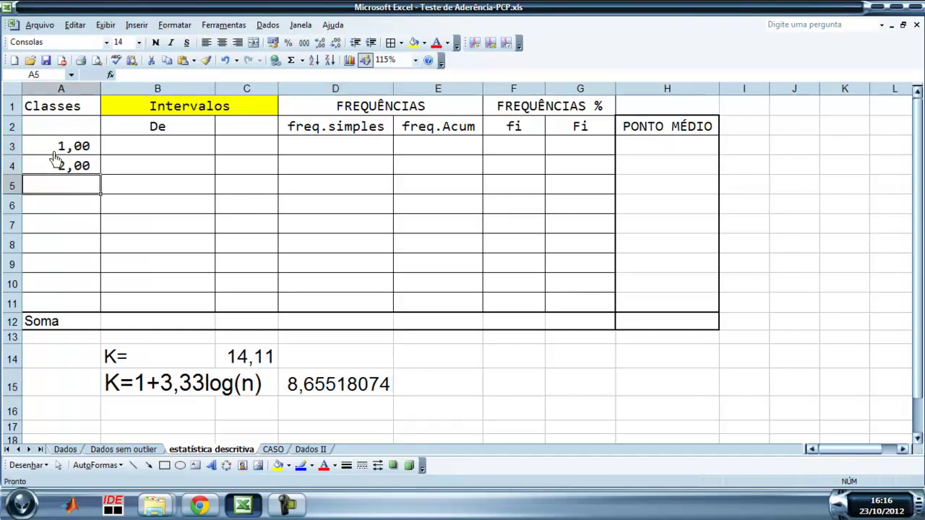
drag(43, 147, 98, 311)
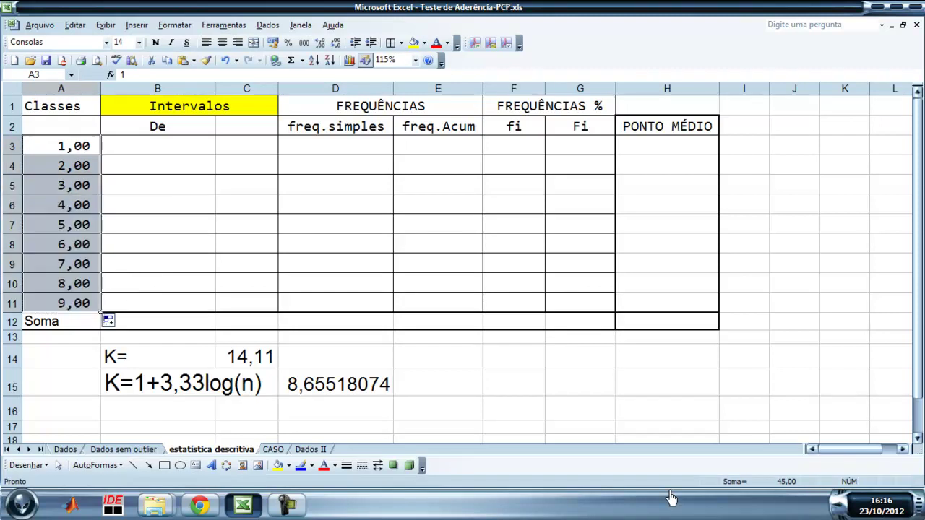
click(337, 45)
click(337, 45)
click(161, 145)
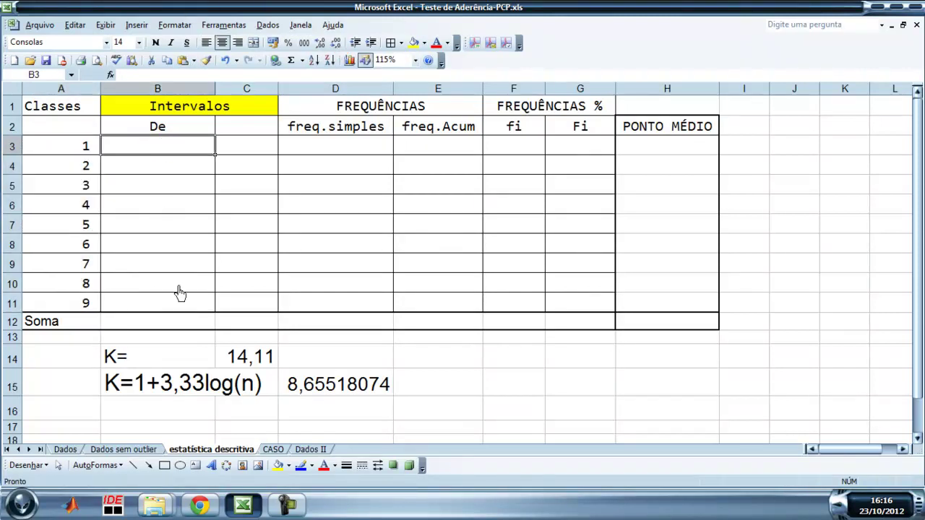
Enter "A" in cell B16 and set the font size of B16:D18 to 18
click(158, 417)
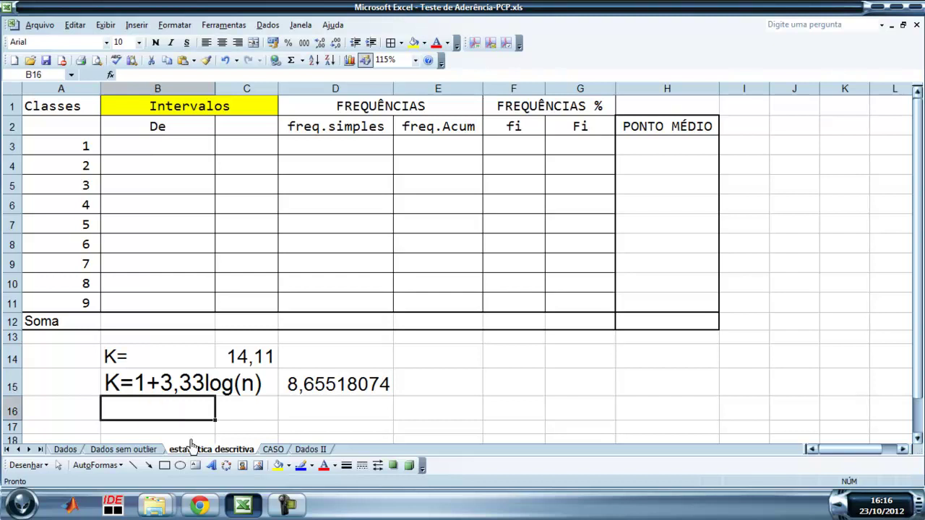
text(A)
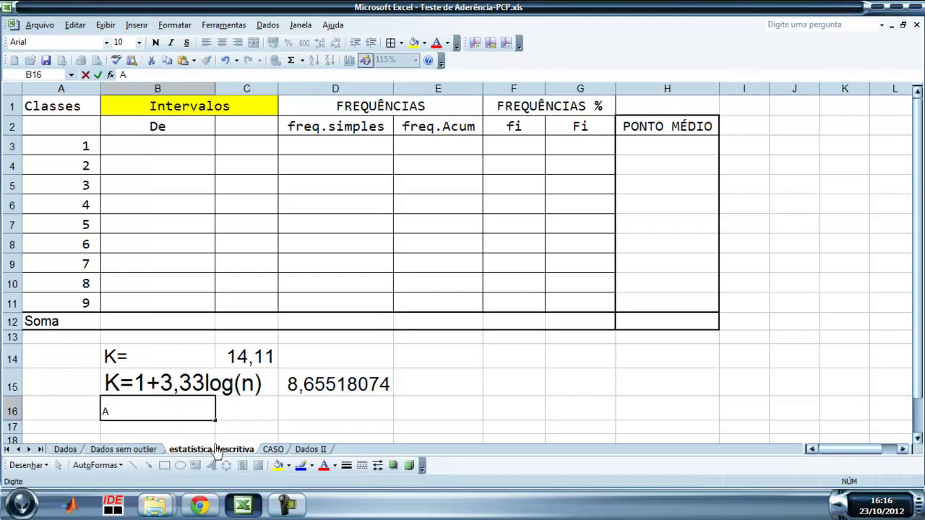
key(Up)
key(Left)
key(Down)
key(Right)
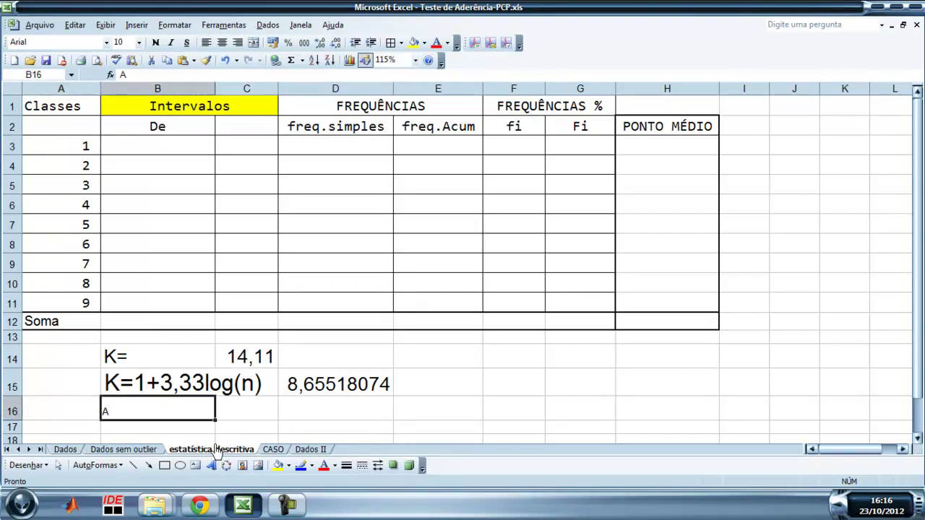
key(shift+Down)
key(shift+Right)
key(shift+Down)
key(shift+Right)
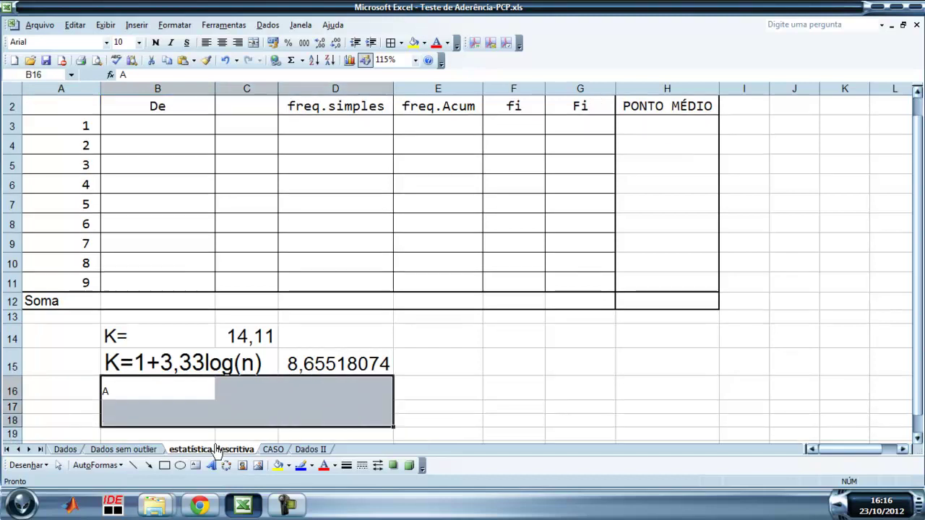
click(119, 44)
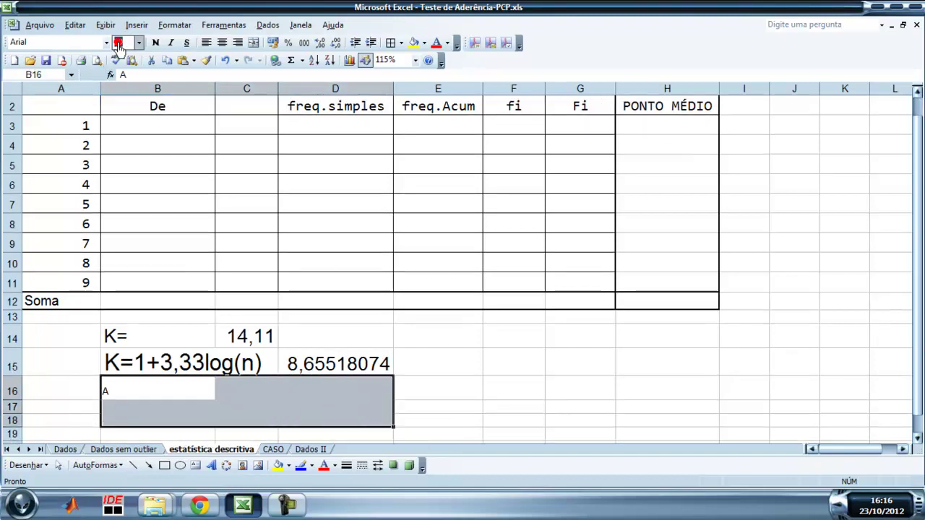
text(18)
key(Return)
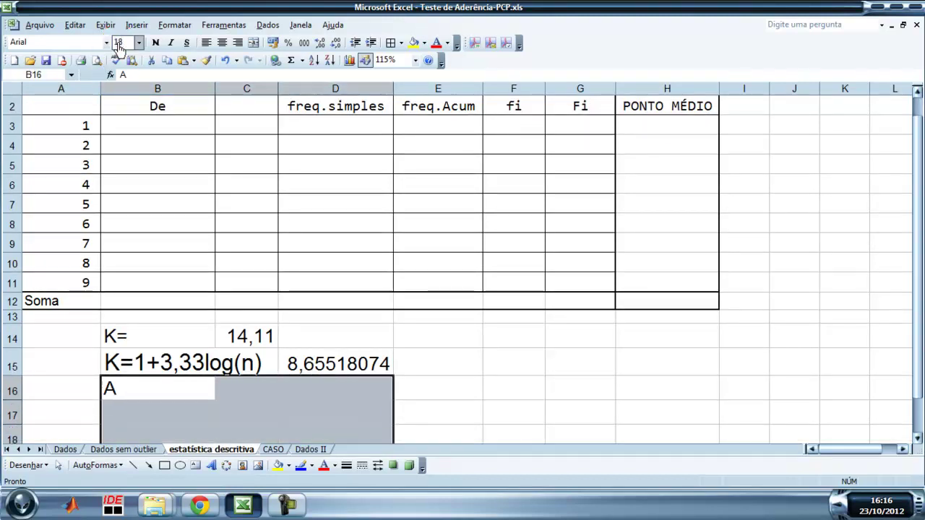
Replace the text in cell B16 with the label "AMPLITUDE"
click(242, 394)
click(157, 396)
text(amp)
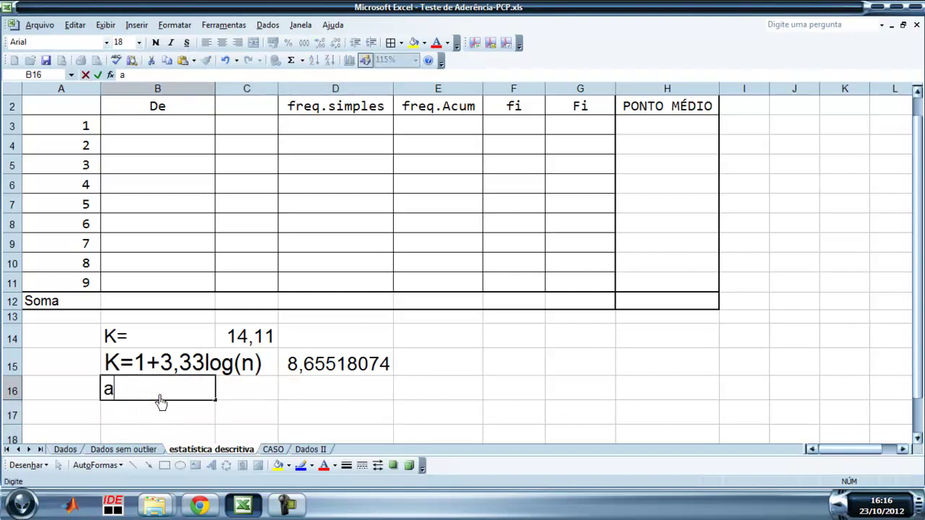
key(BackSpace)
key(BackSpace)
key(BackSpace)
key(Caps_Lock)
text(AMPL)
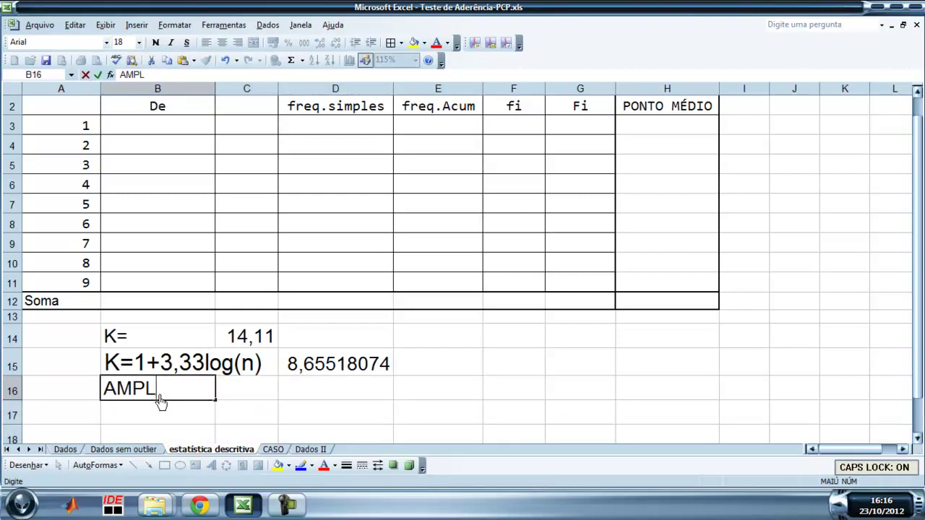
text(ITUDE)
key(BackSpace)
text(DE)
key(Tab)
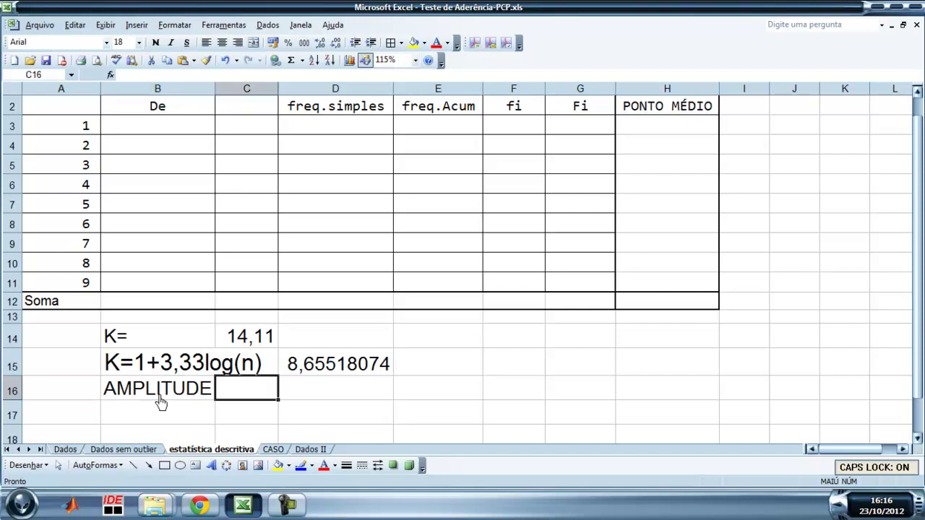
Link cell C16 to the amplitude in cell L7 of the "Dados sem outlier" sheet
key(Caps_Lock)
text(=)
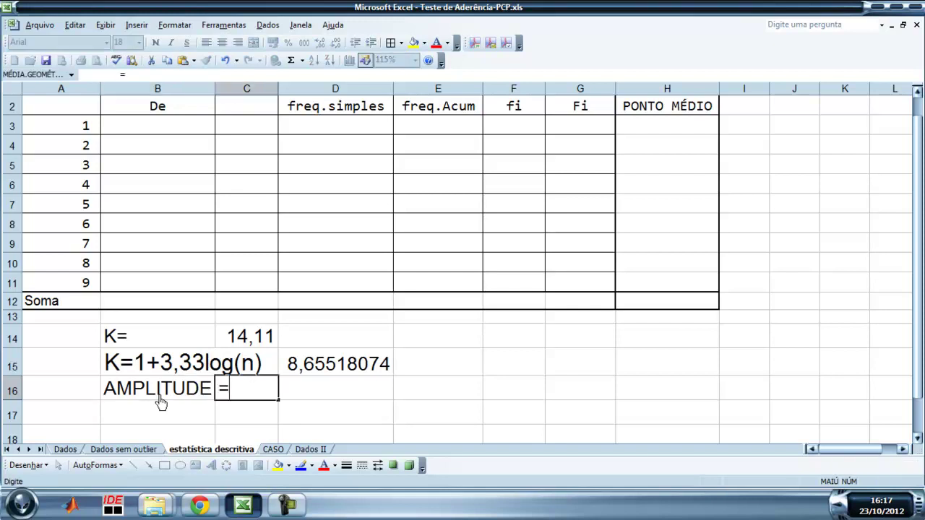
click(87, 452)
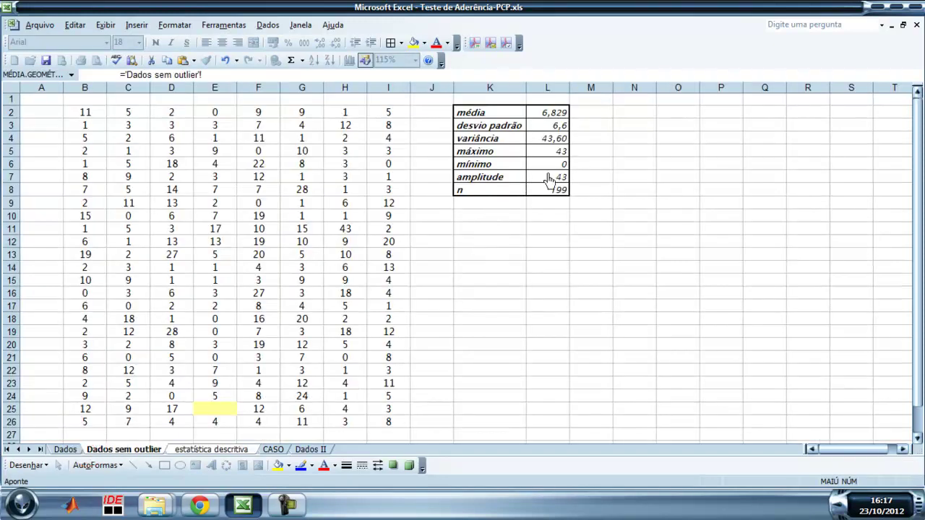
click(547, 176)
key(Return)
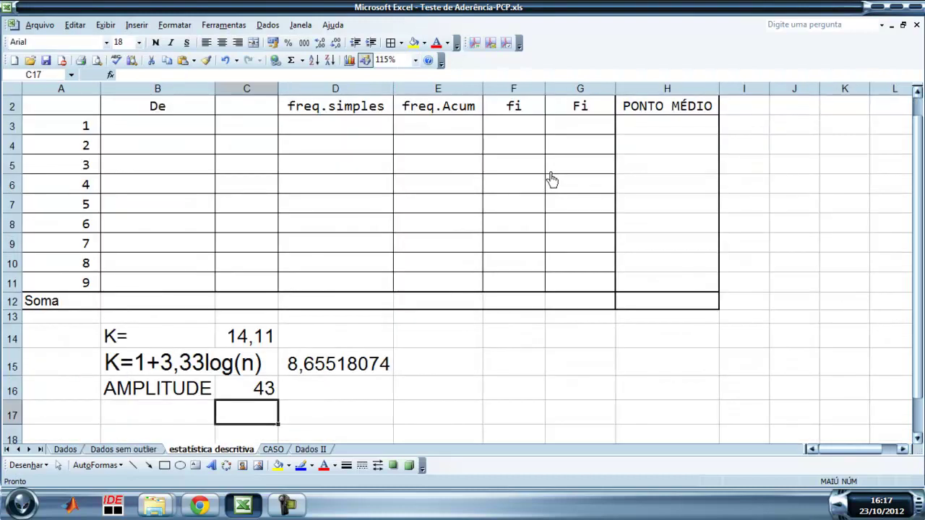
Enter the label "INTERVALOS" in cell B17 and widen column B to fit it
click(163, 415)
text(INTERVALOS)
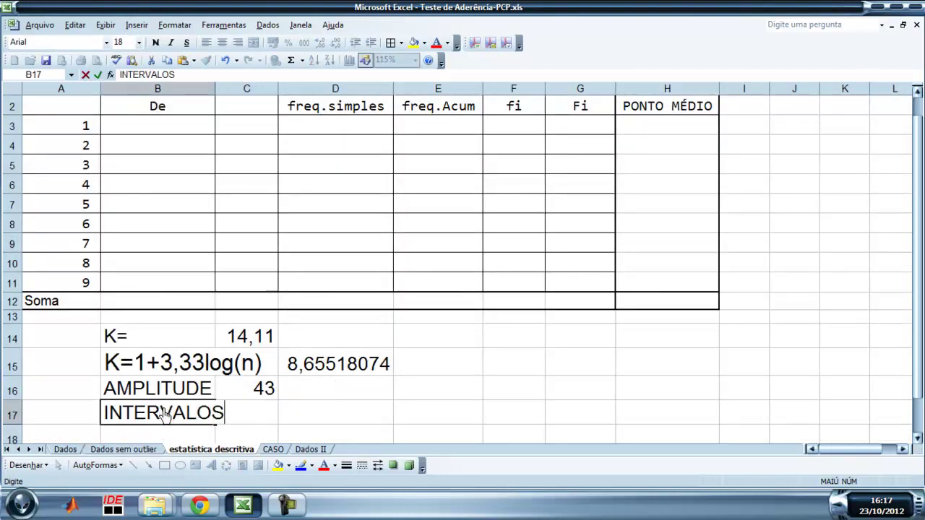
key(Tab)
text(=)
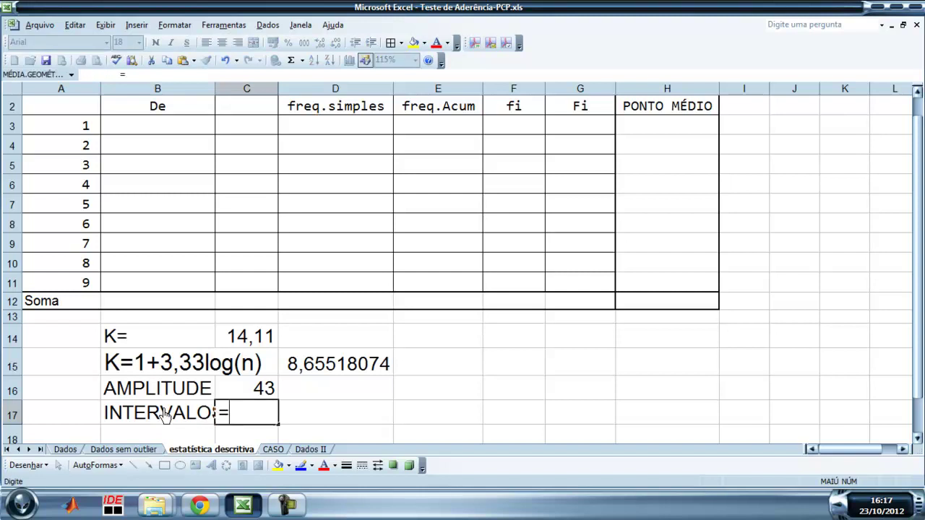
mouse_move(213, 89)
mouse_down()
mouse_move(227, 103)
mouse_move(228, 94)
mouse_up()
key(Escape)
Calculate the class interval width in cell C17 with =C16/D15
text(=)
key(Up)
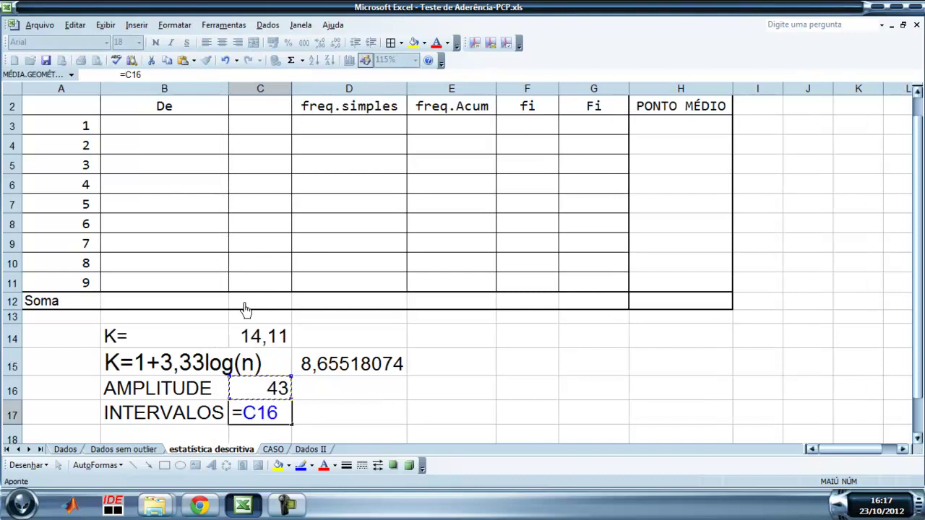
text(/)
click(323, 369)
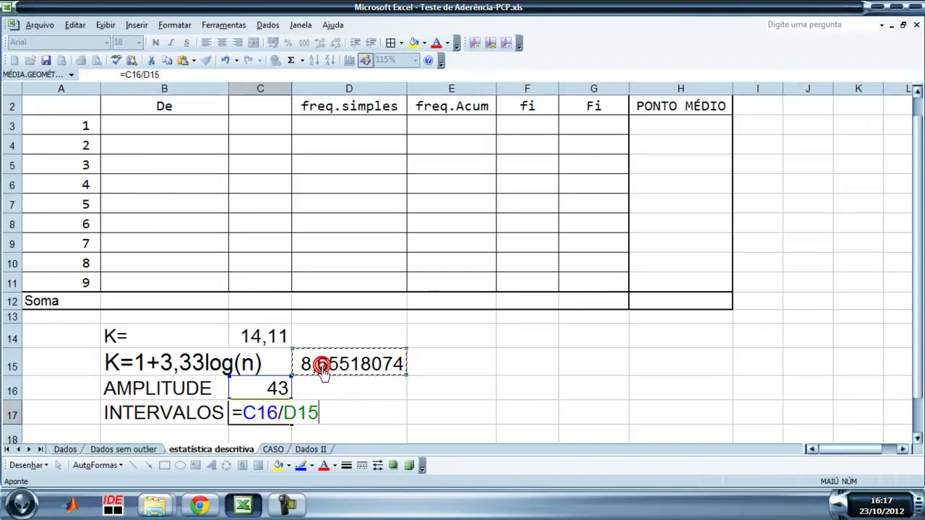
key(Return)
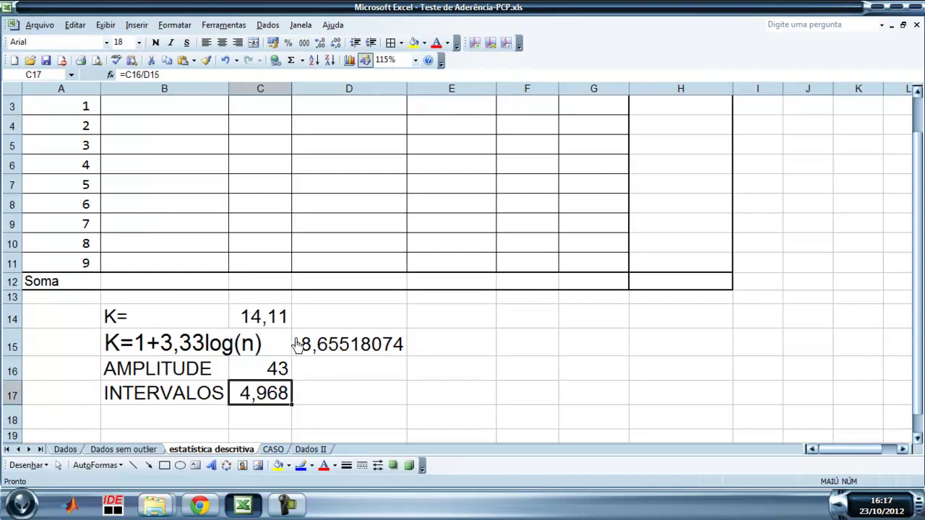
Enter the limits of class 1 as 0 in B3 and 5 in C3
scroll(296, 344, up, 1)
click(156, 147)
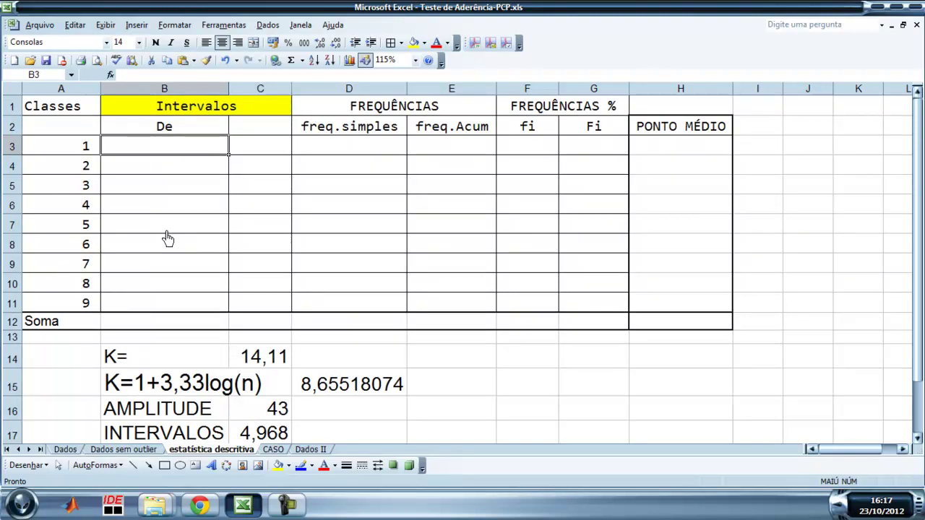
text(0)
key(Tab)
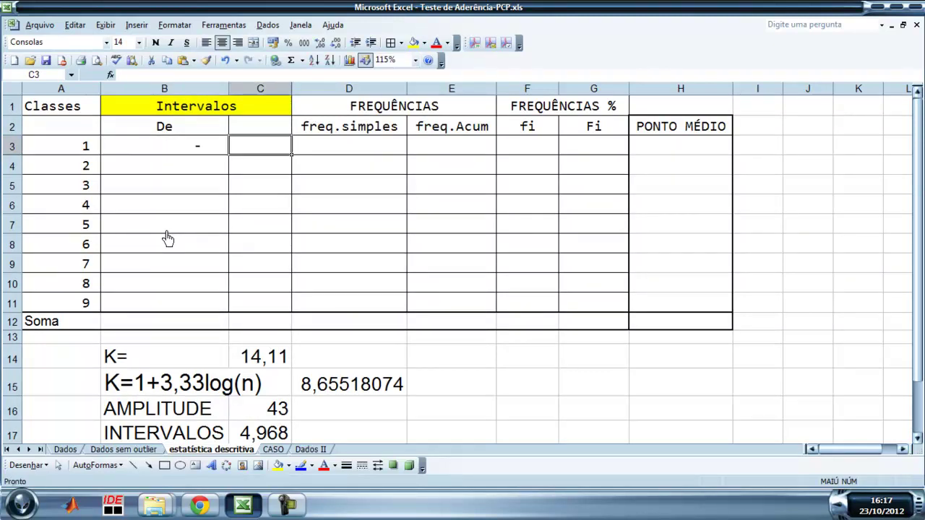
text(5)
key(Return)
Set the lower limit of class 2 in B4 to =C3 and copy the formula down to B11
text(=)
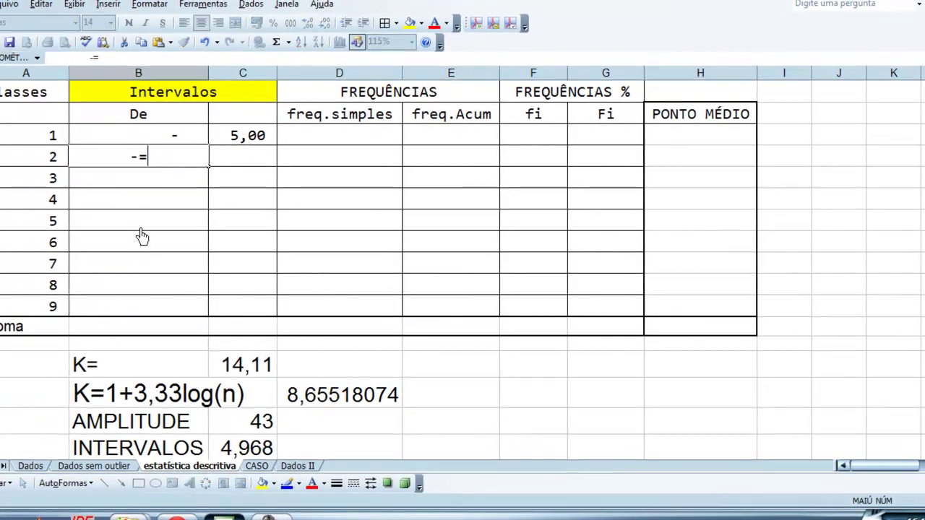
key(Right)
key(Up)
key(Return)
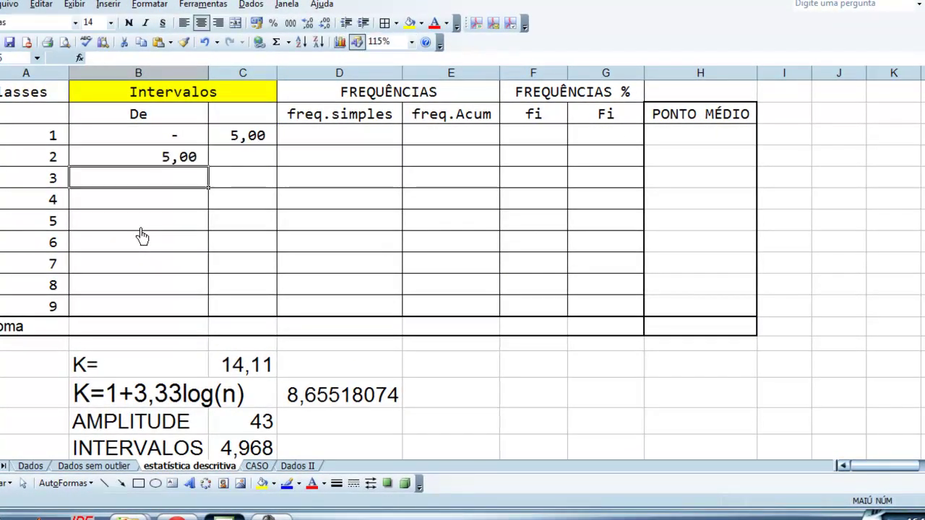
click(186, 158)
drag(208, 168, 177, 324)
Show the interval limits in B3:C11 without decimals and fill the upper limits C4:C11, starting with =C3+5 in C4
drag(174, 135, 221, 311)
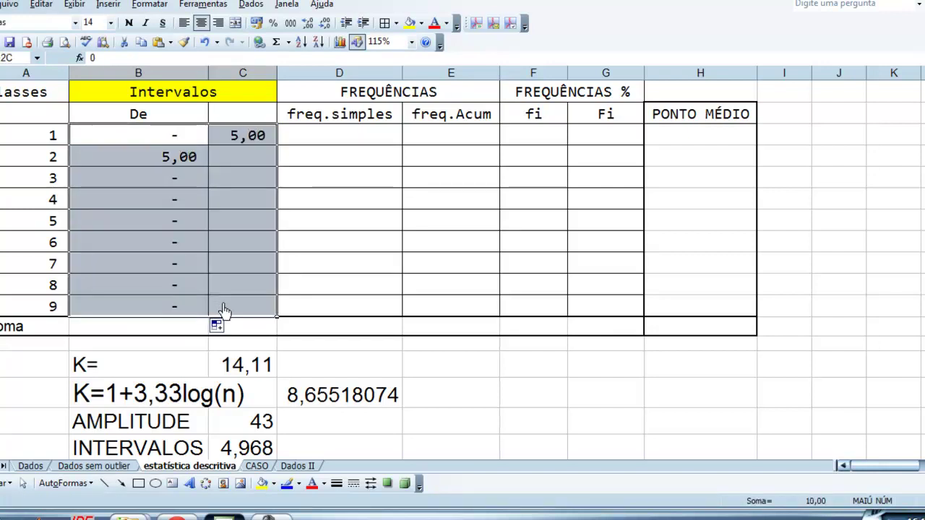
double_click(325, 24)
click(245, 157)
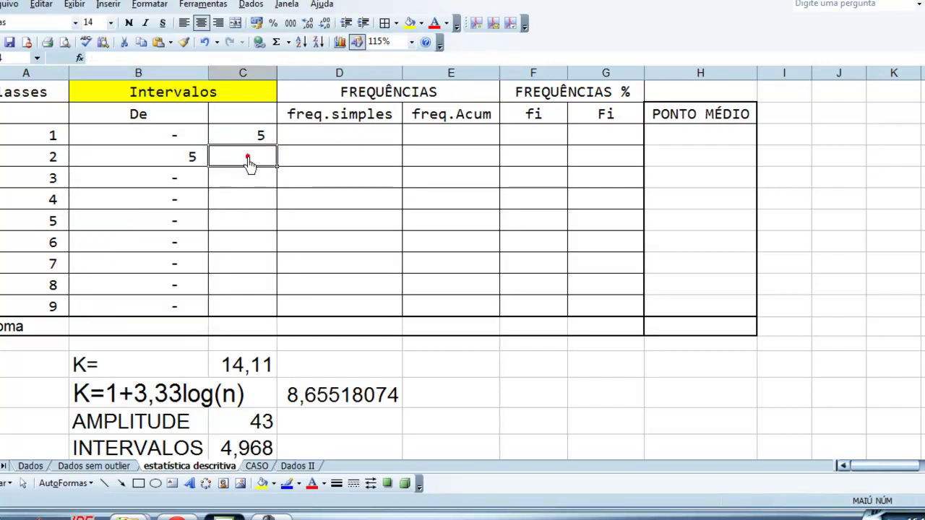
text(=C3+5)
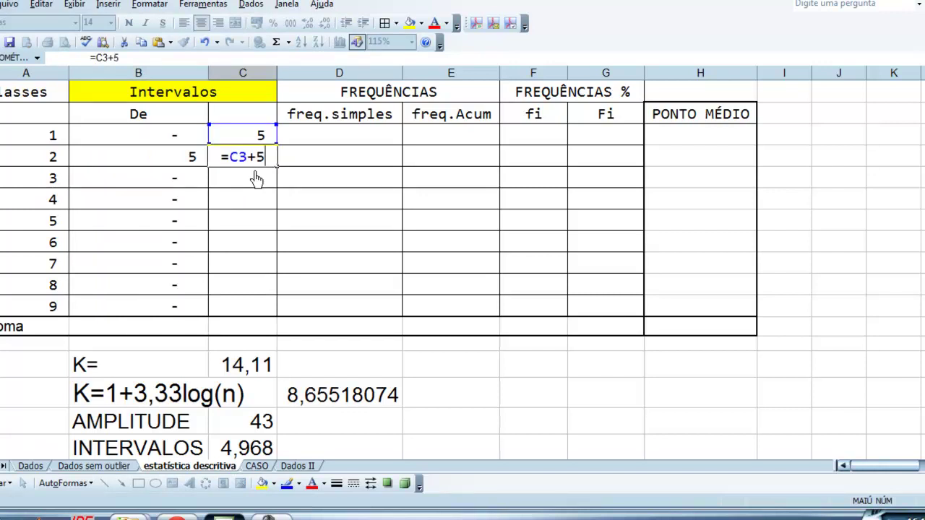
key(Return)
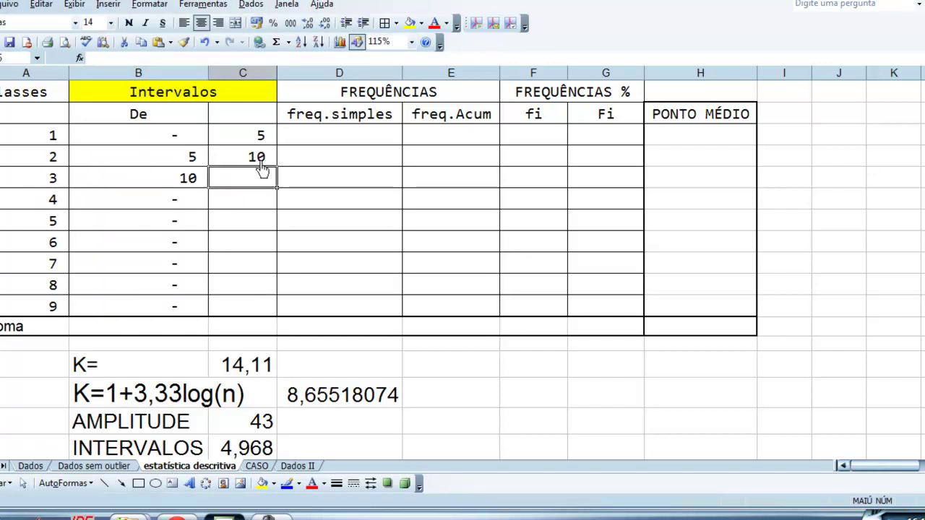
click(254, 161)
drag(277, 167, 263, 310)
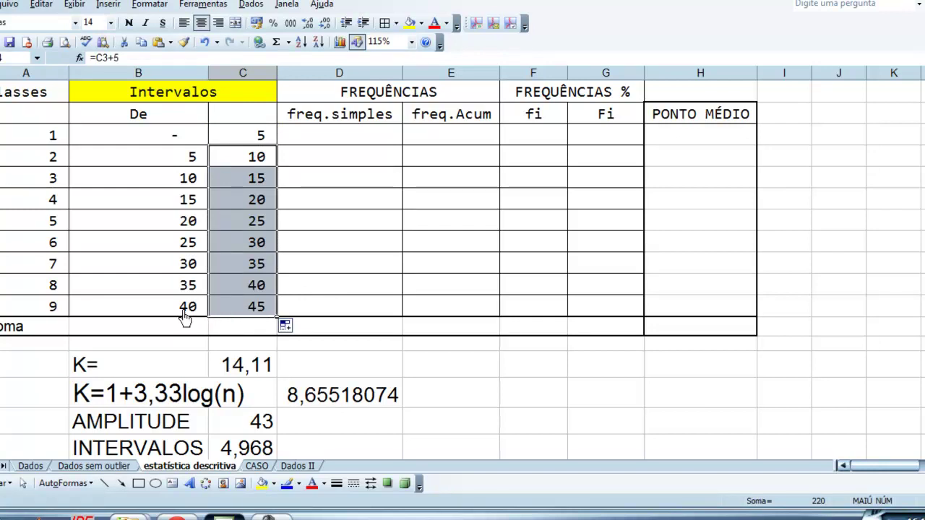
click(257, 429)
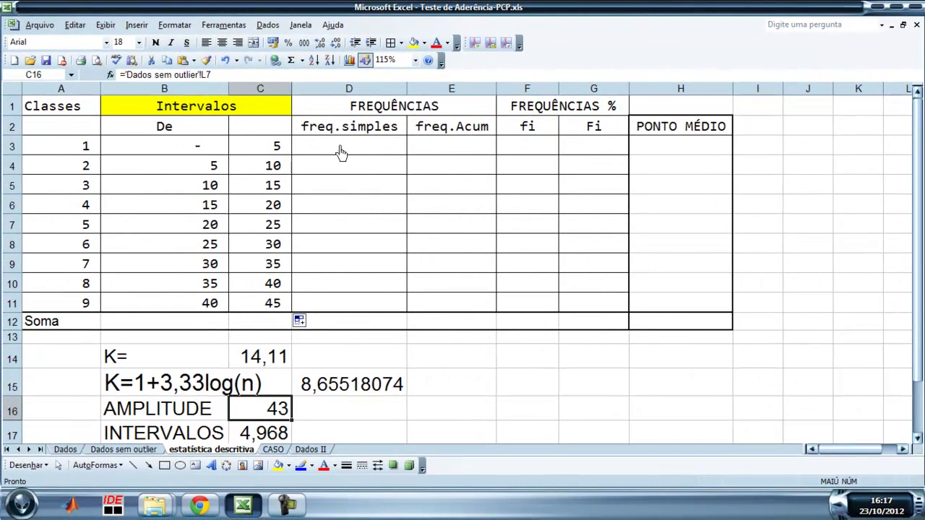
click(266, 127)
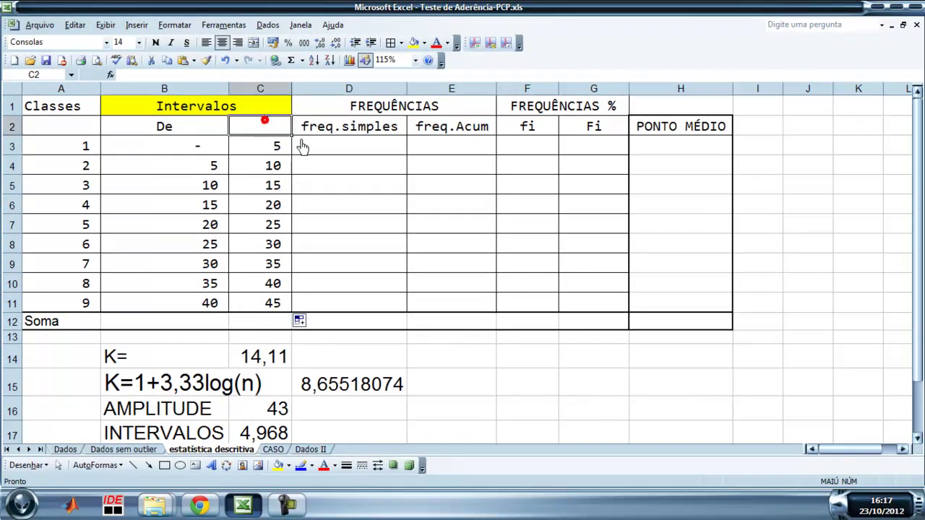
click(335, 147)
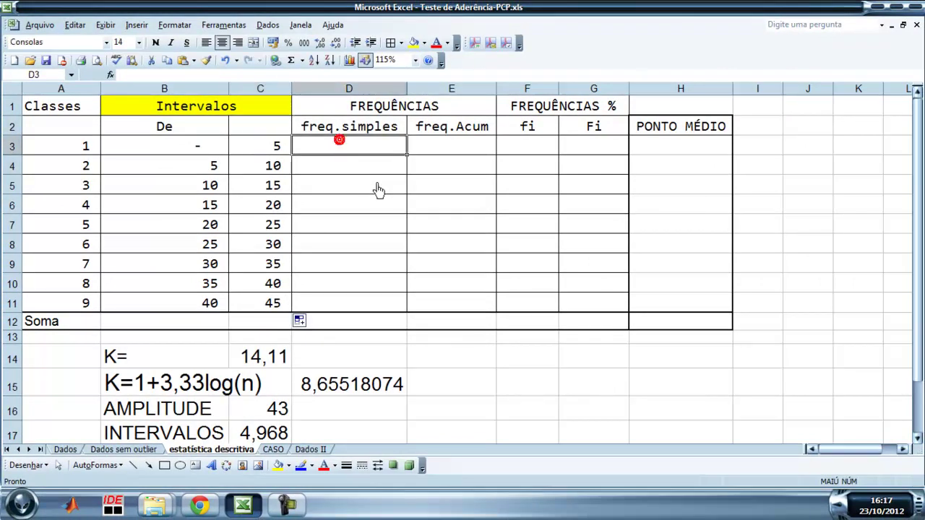
click(423, 149)
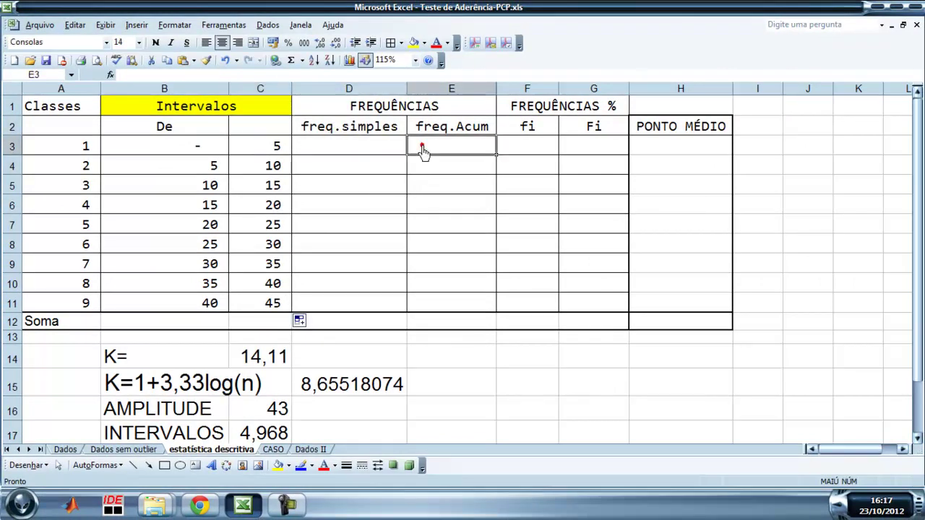
Set the simple frequency of class 1 in D3 equal to its cumulative frequency with =E3
click(376, 172)
key(Up)
text(=)
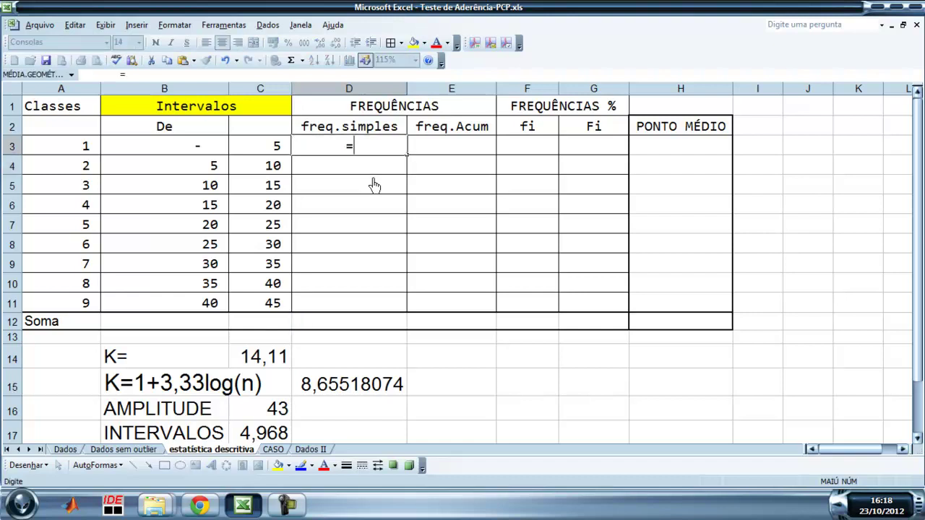
click(449, 150)
key(Return)
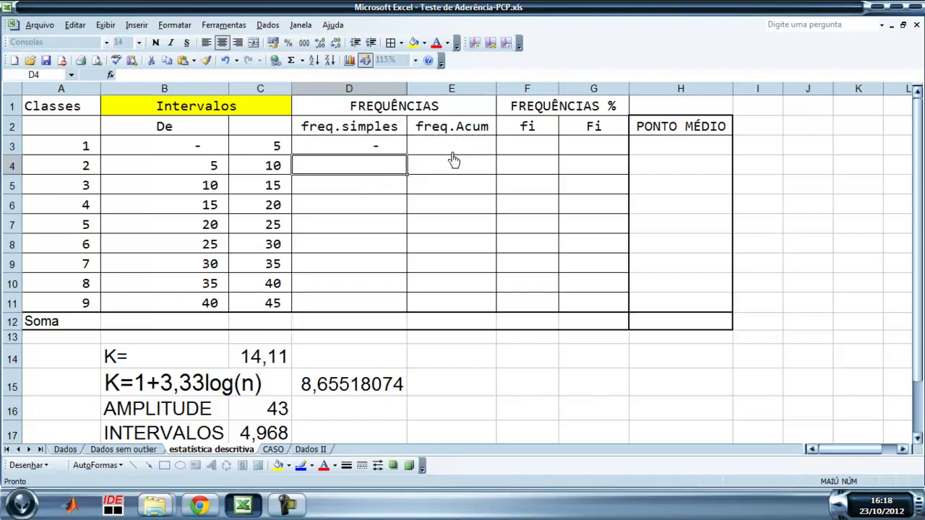
Set the simple frequency of class 2 in D4 to =E4-E3 and copy the formula down to D11
text(=)
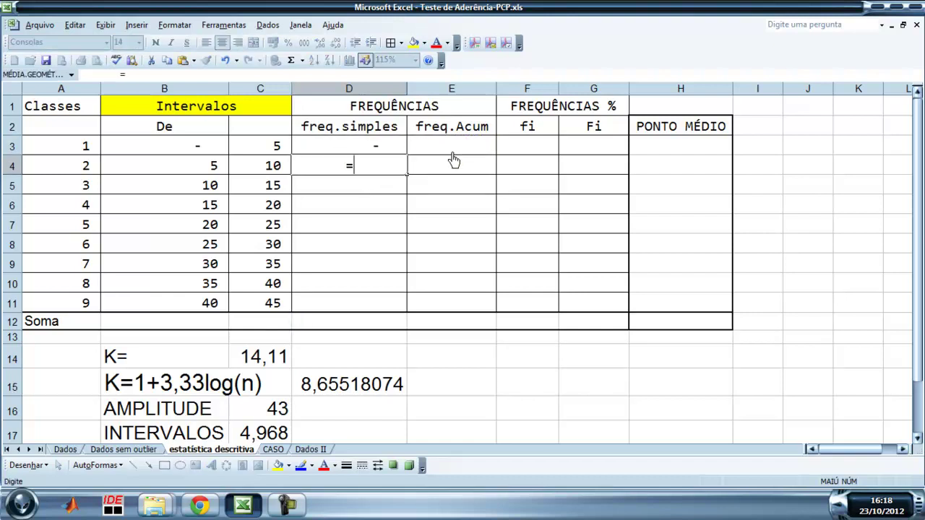
click(447, 171)
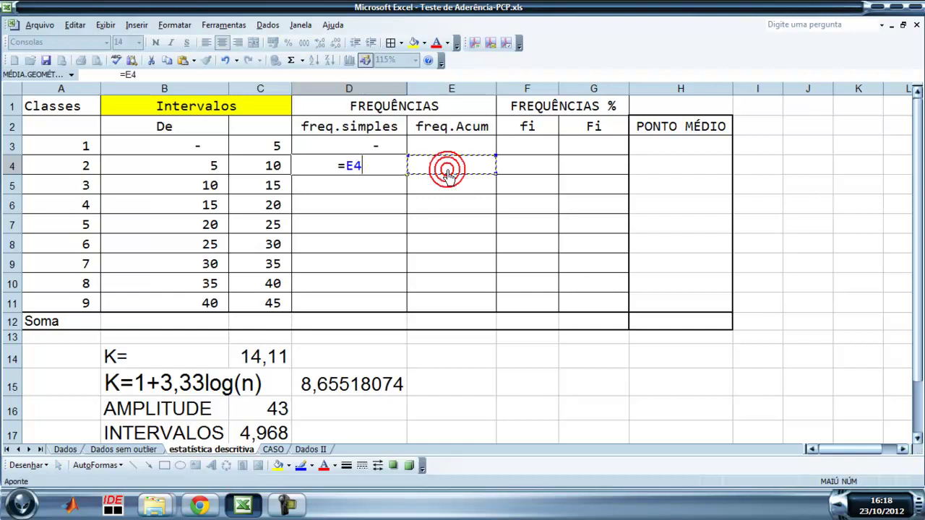
text(-)
key(Up)
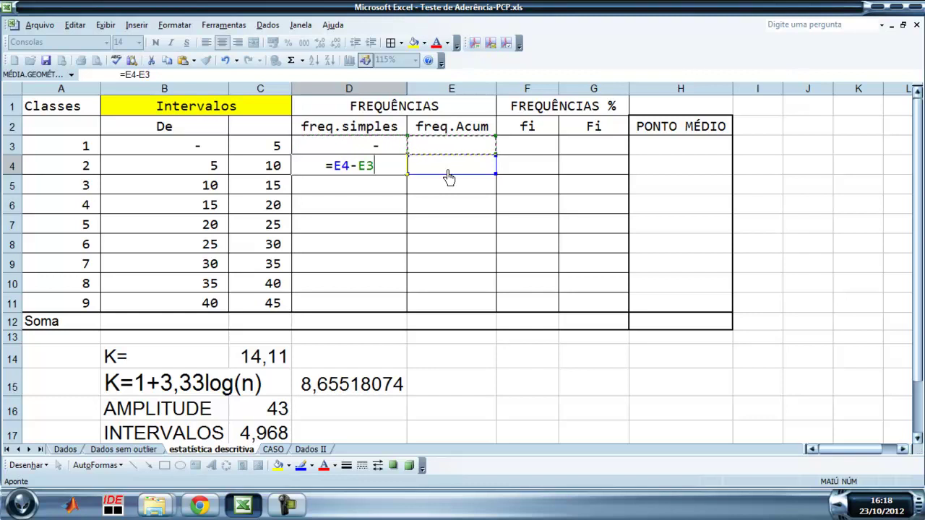
key(Return)
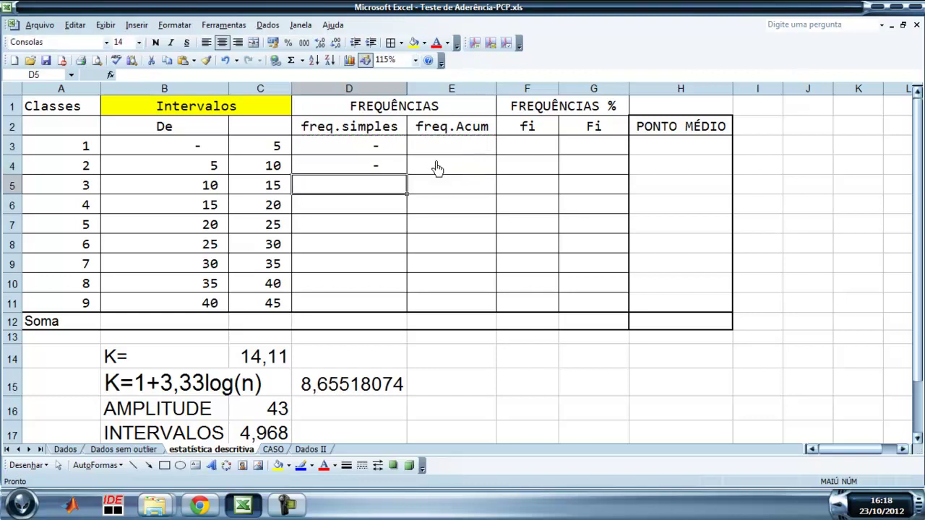
click(398, 165)
drag(407, 176, 411, 318)
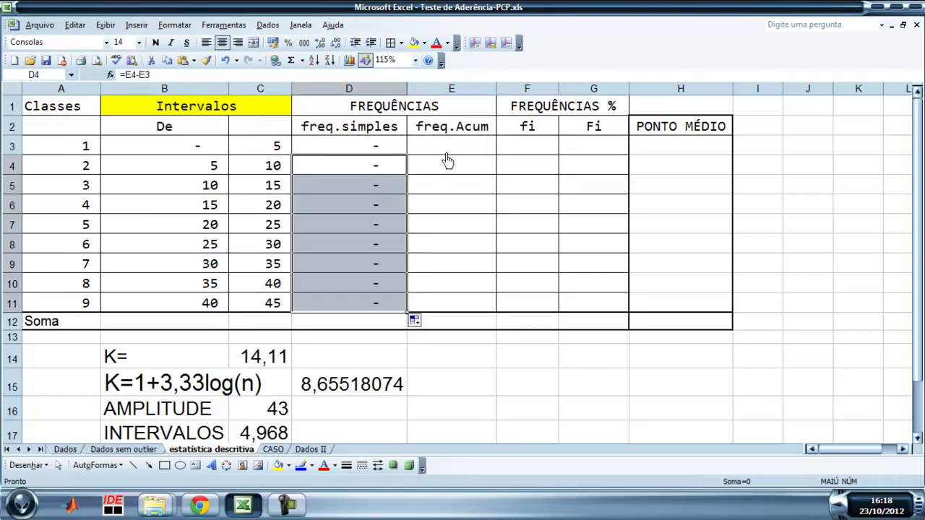
Start a CONT.SE formula in E3 over the absolute range $B$2:$I$26 of the 'Dados sem outlier' sheet
click(446, 147)
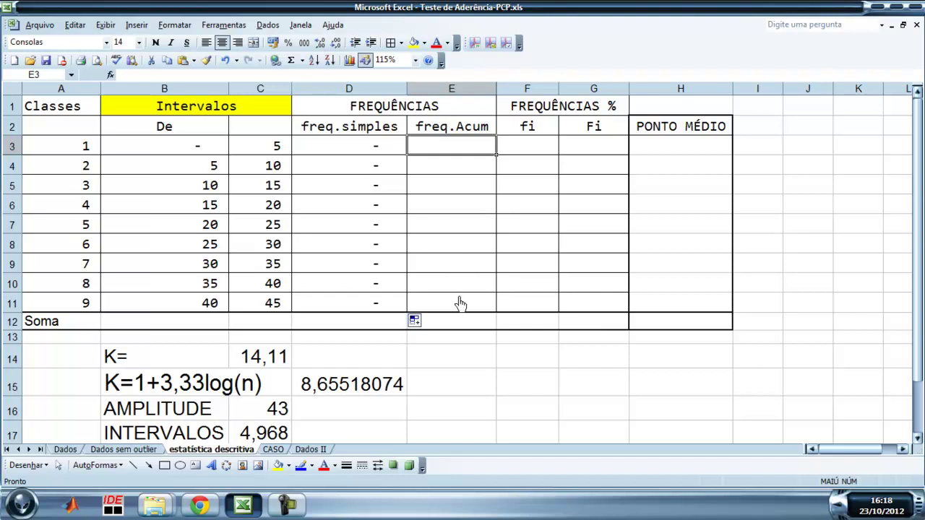
ctrl+scroll(461, 305, up, 2)
text(=CONT)
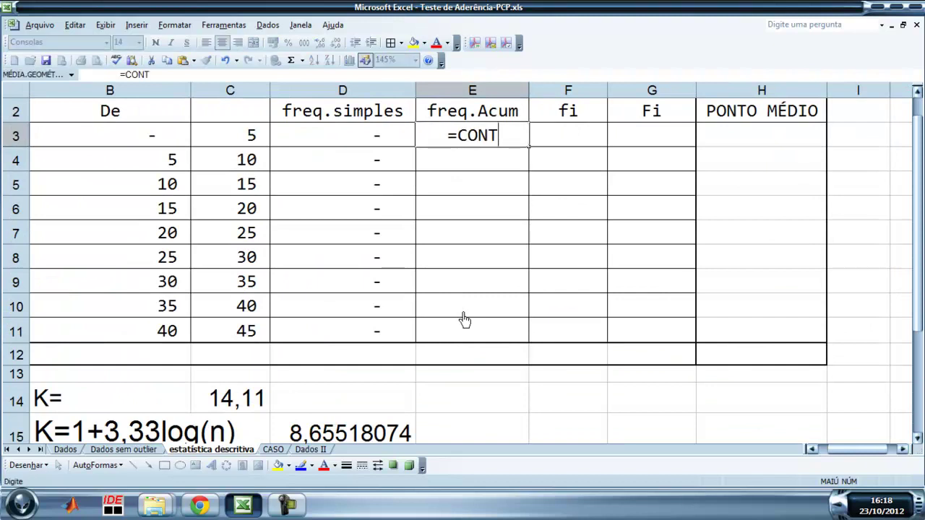
text(.SE()
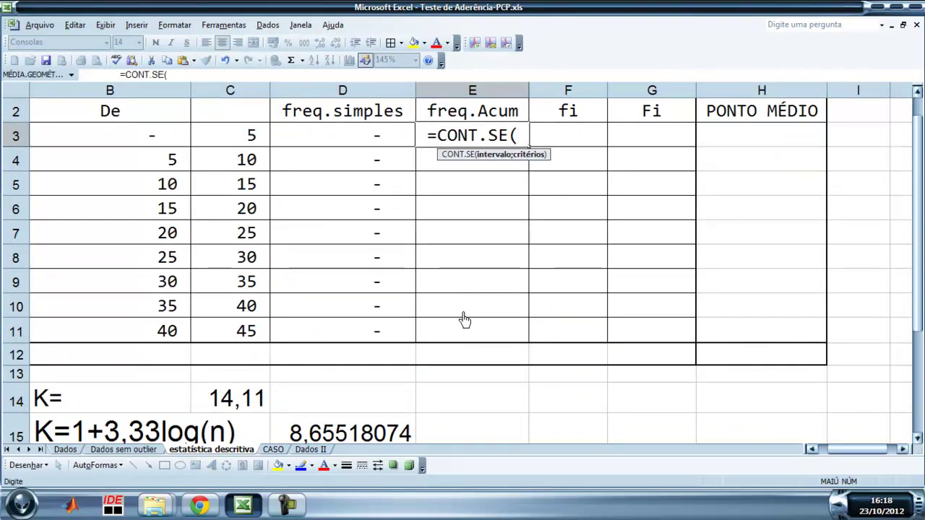
click(812, 448)
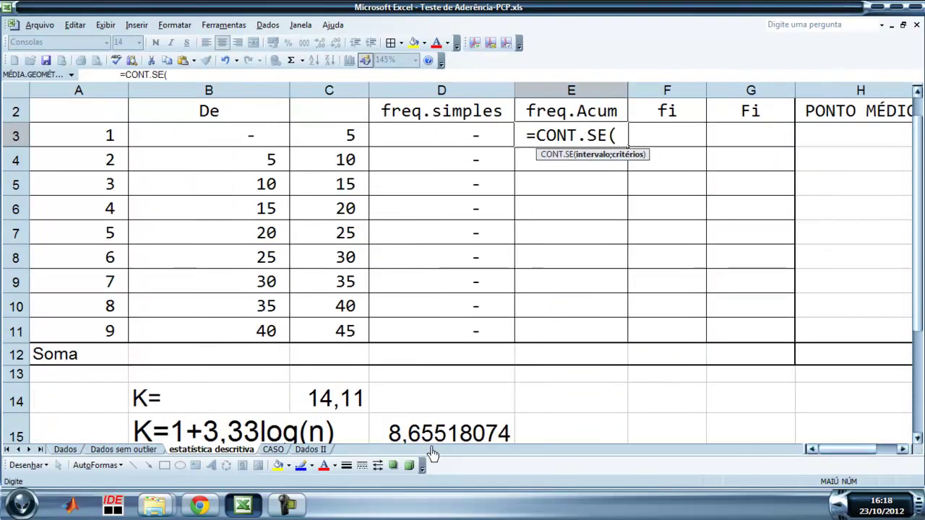
click(133, 449)
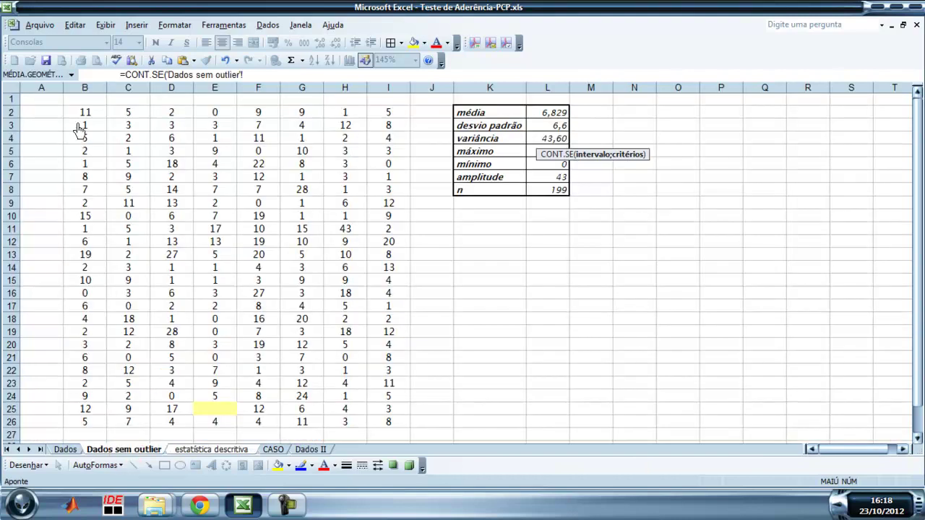
drag(82, 111, 374, 428)
key(F4)
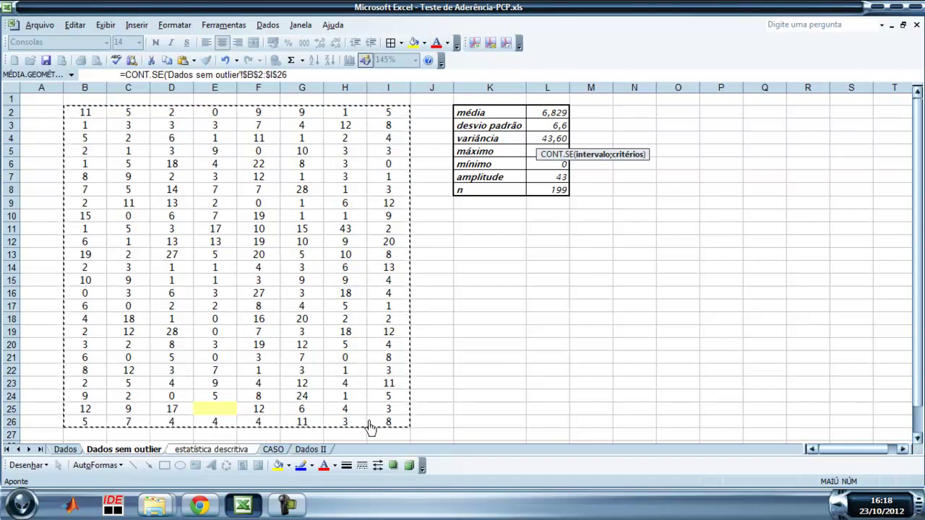
Complete the E3 formula with the criterion "<5", correcting its range reference to 'Dados sem outlier'!$B$2:$I$26
click(227, 451)
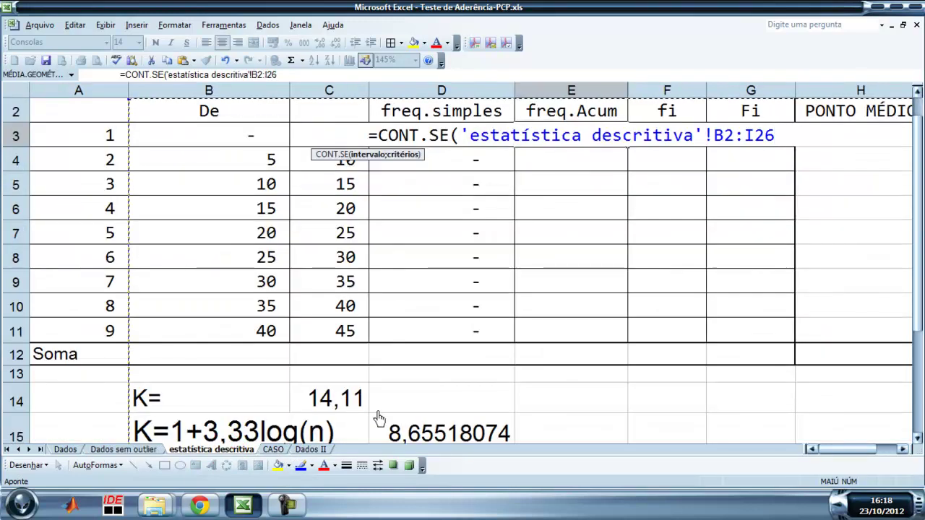
text(;")
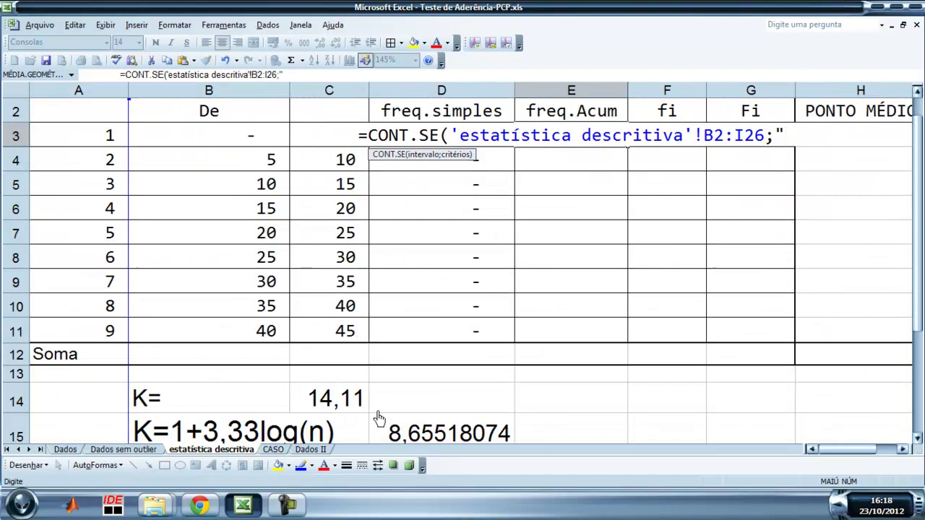
text(<)
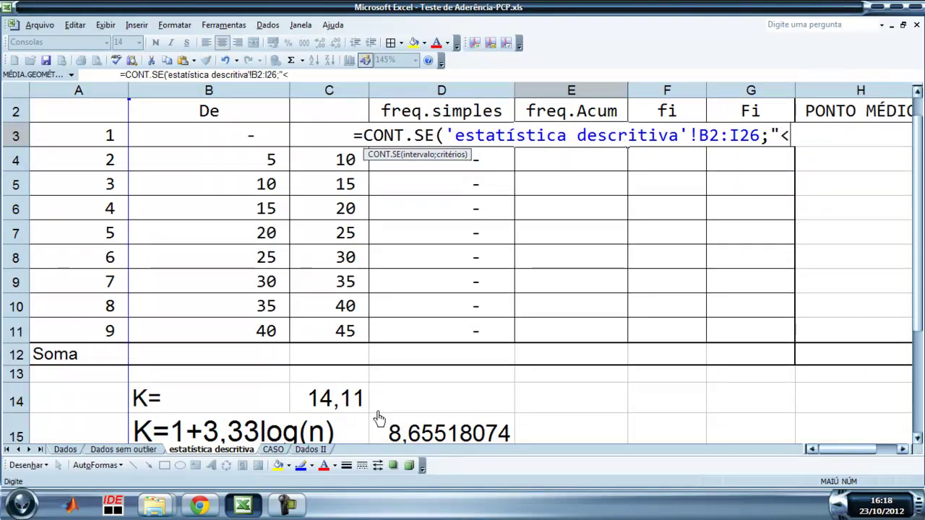
text(5)
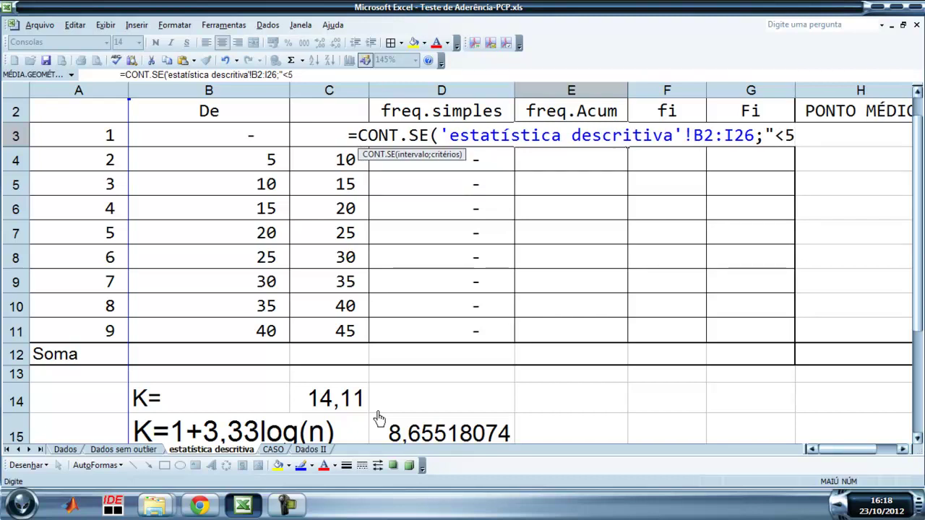
text("))
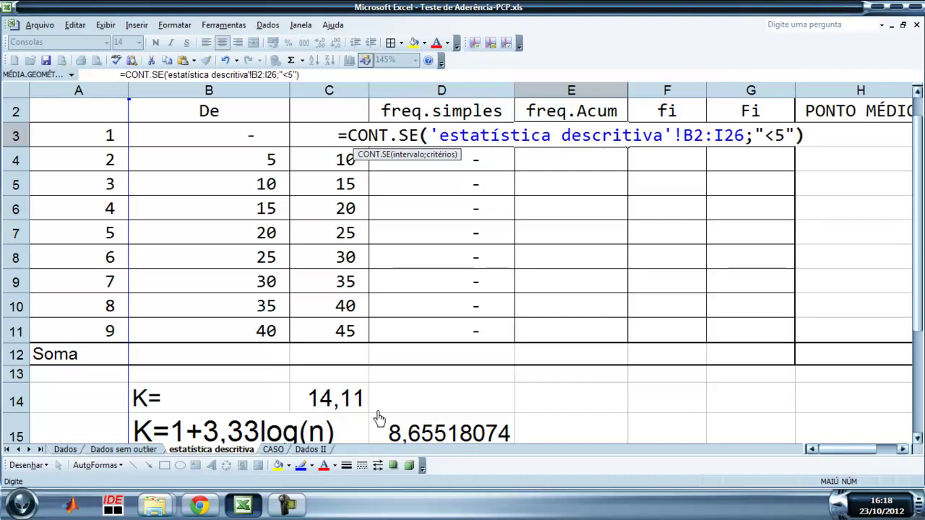
key(Return)
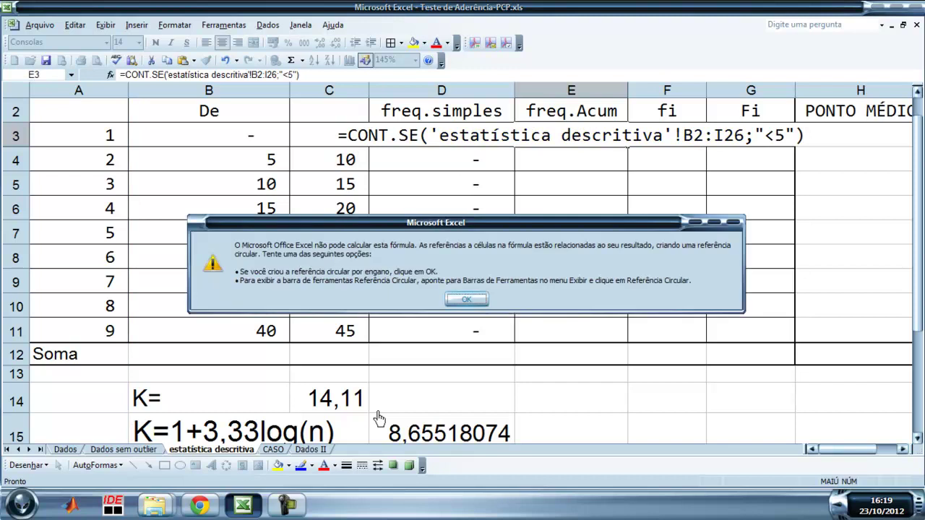
key(Return)
click(551, 144)
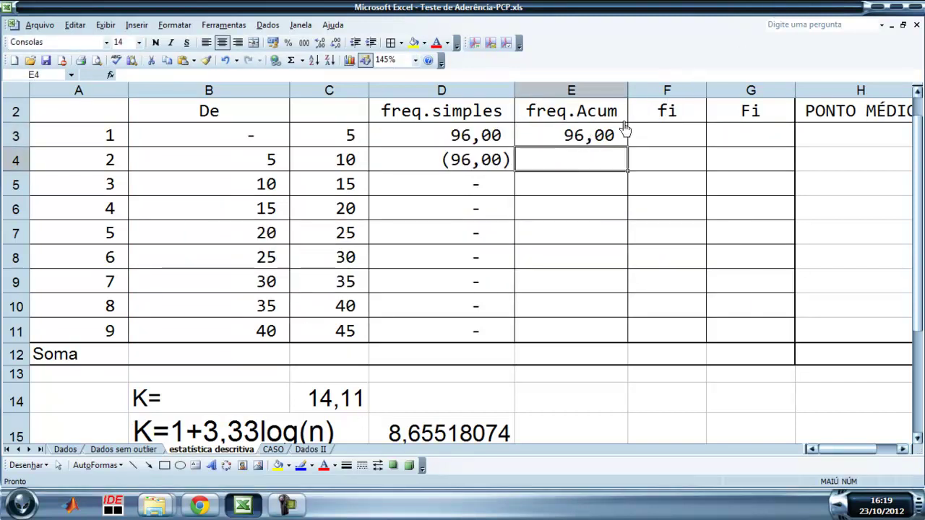
Show the cumulative frequencies in E3:E11 without decimals and copy the E3 formula down to E11
drag(612, 139, 592, 330)
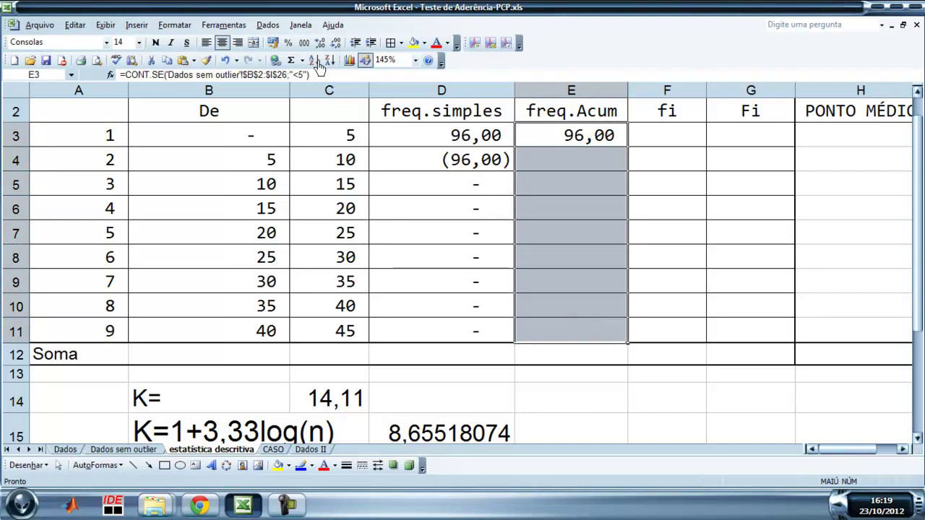
click(334, 44)
click(334, 44)
click(557, 152)
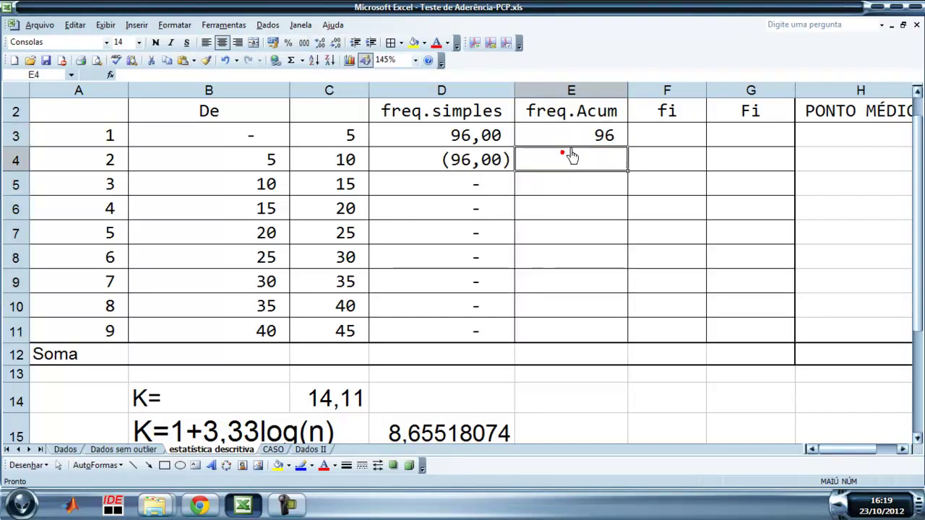
click(575, 141)
drag(625, 147, 600, 333)
Change the cumulative frequency criterion to "<10" for class 2 in E4 and to "<15" for class 3 in E5
click(590, 168)
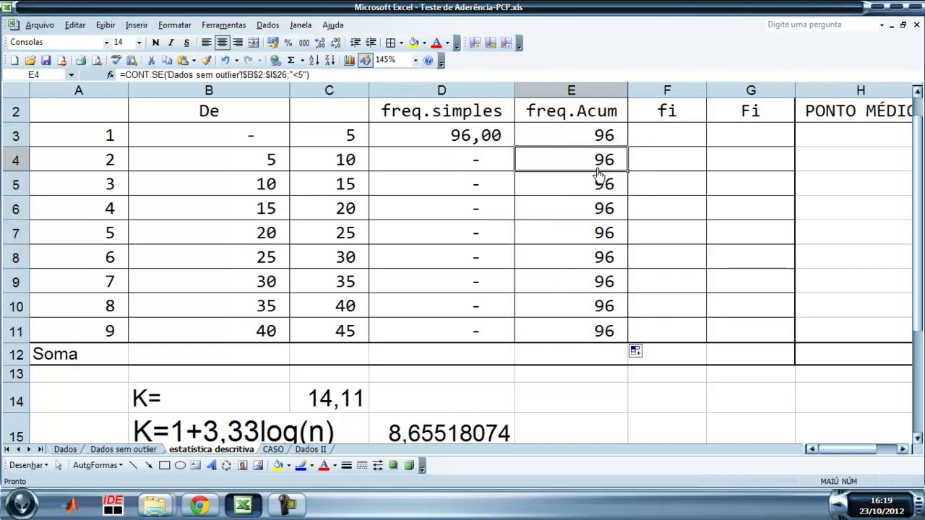
double_click(599, 173)
click(772, 166)
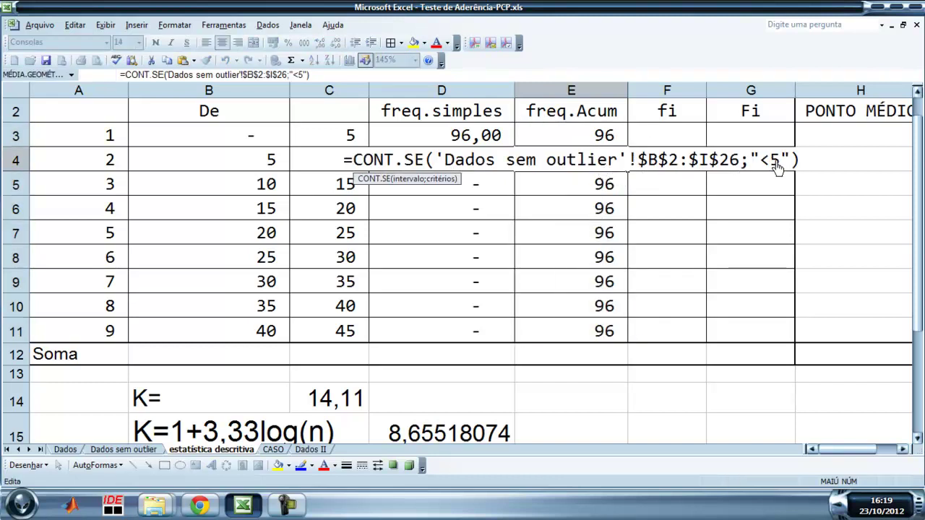
key(BackSpace)
text(10)
key(Return)
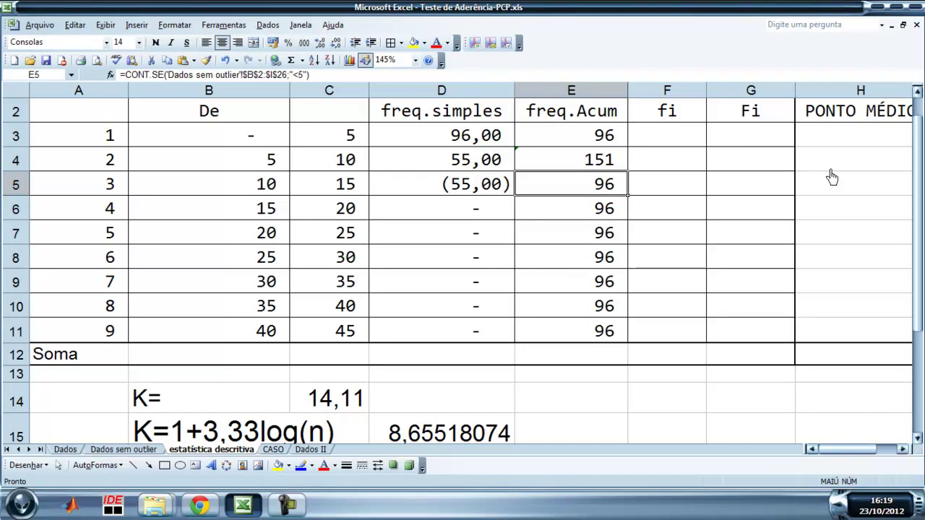
key(F2)
click(770, 187)
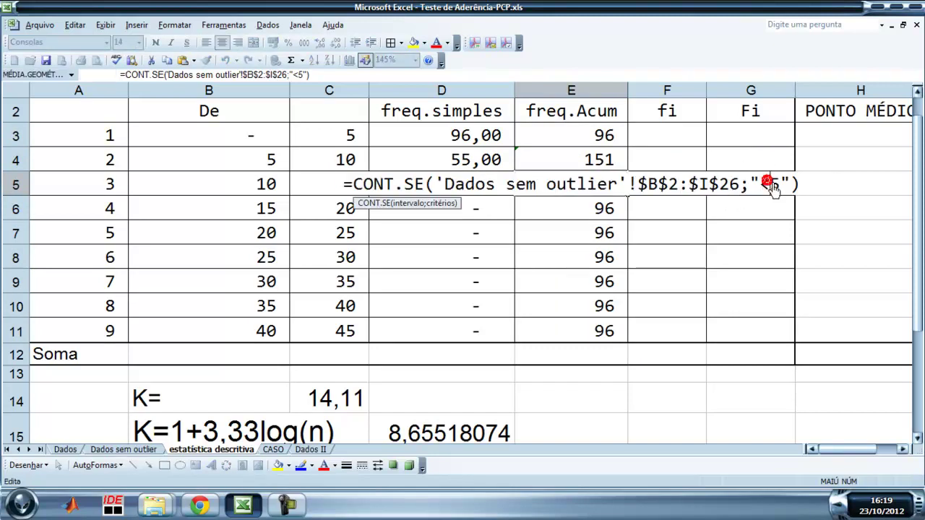
text(1)
key(Return)
Change the cumulative frequency criterion to "<20" for class 4 in E6 and to "<25" for class 5 in E7
key(F2)
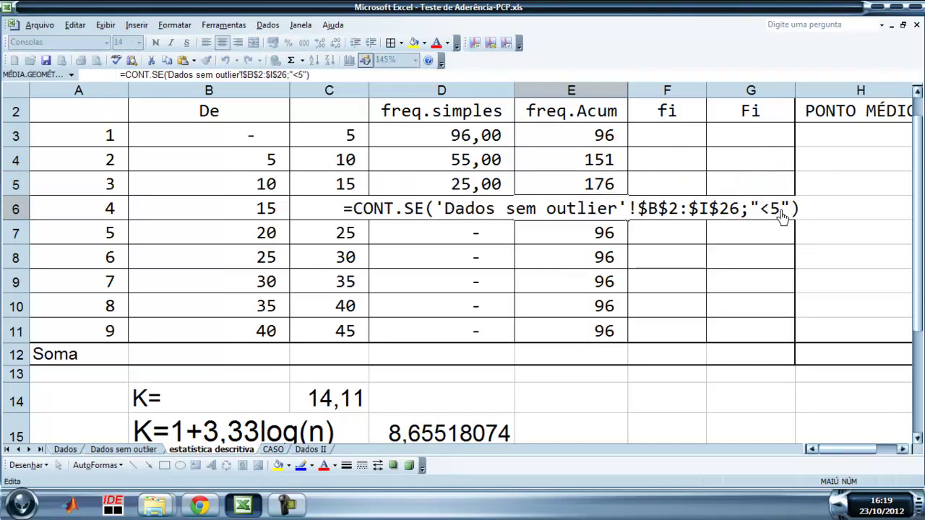
click(781, 208)
key(BackSpace)
text(20)
key(Return)
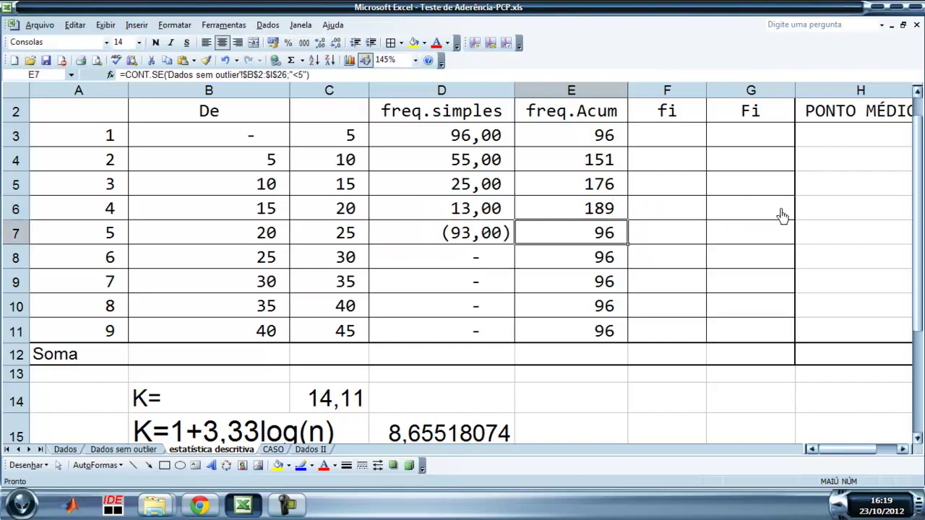
key(F2)
click(780, 234)
key(BackSpace)
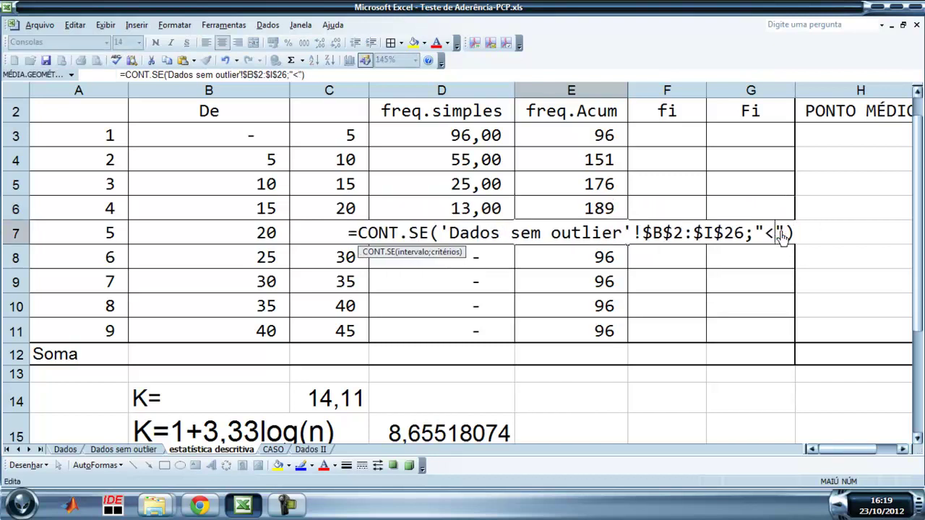
text(25)
key(Return)
Change the cumulative frequency criterion to "<30" for class 6 in E8 and to "<35" for class 7 in E9
key(F2)
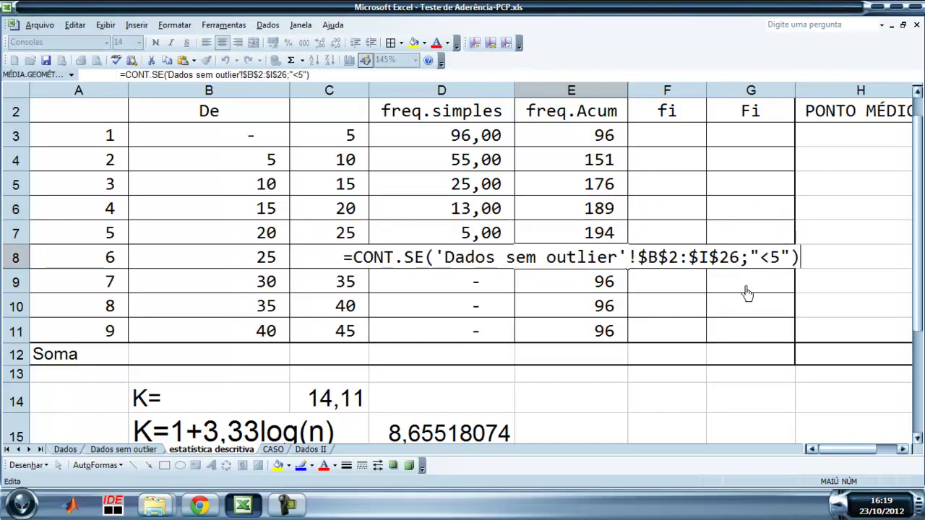
click(778, 262)
text(30)
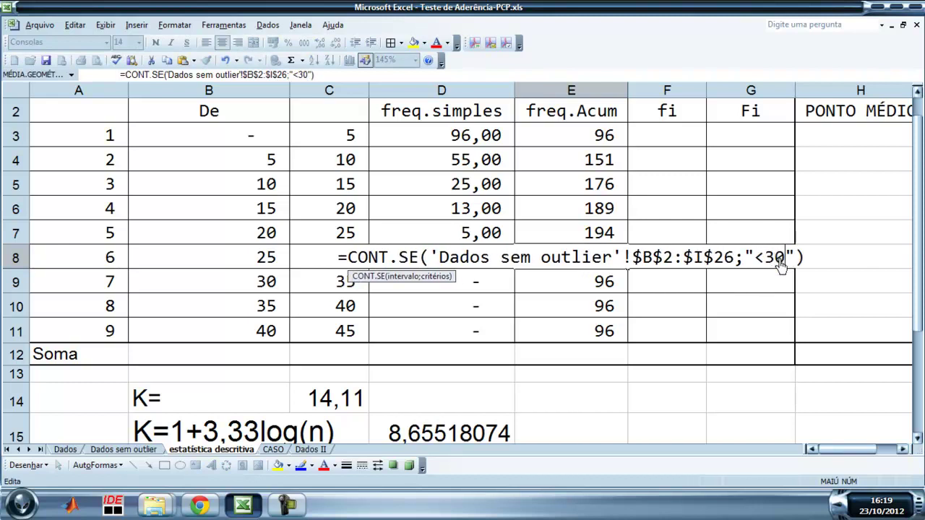
key(Return)
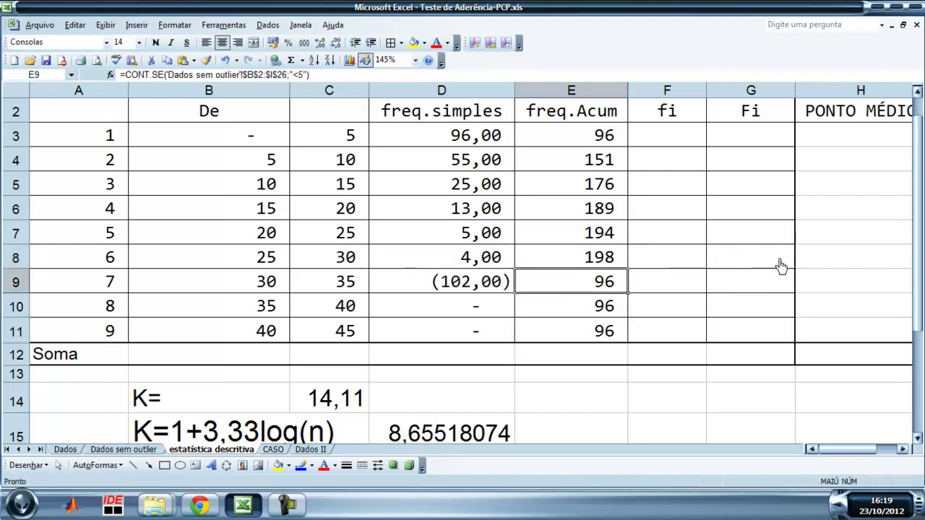
click(350, 284)
click(568, 282)
key(F2)
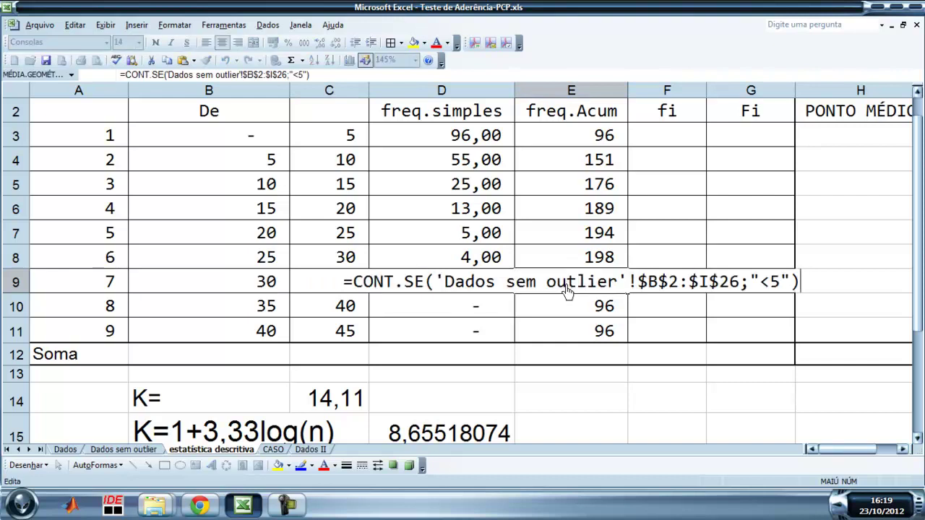
click(774, 284)
text(3)
key(Return)
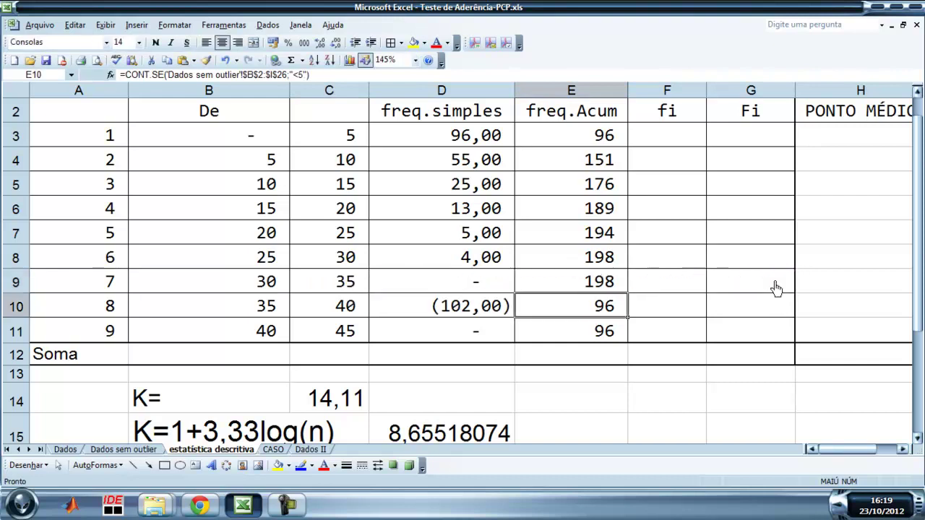
Change the cumulative frequency criterion to "<40" for class 8 in E10 and to "<45" for class 9 in E11
key(F2)
click(775, 305)
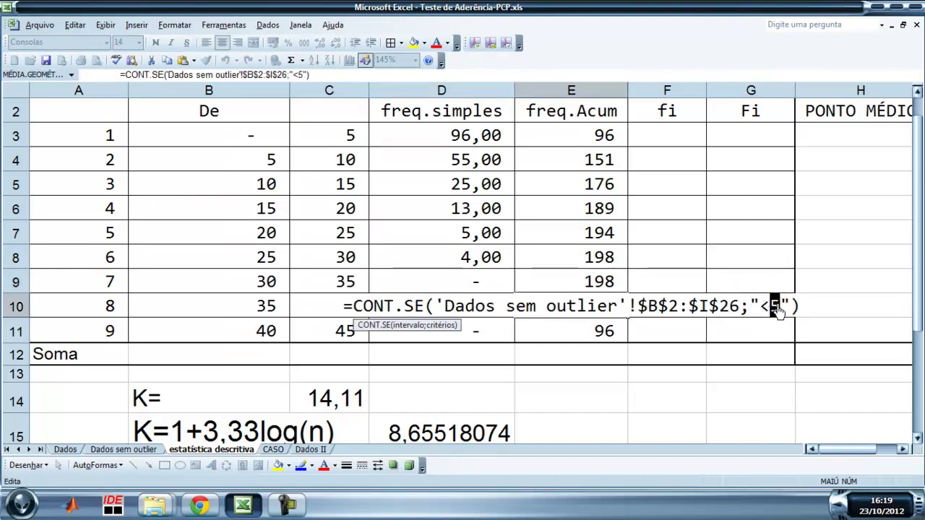
key(BackSpace)
text(40)
key(Return)
key(F2)
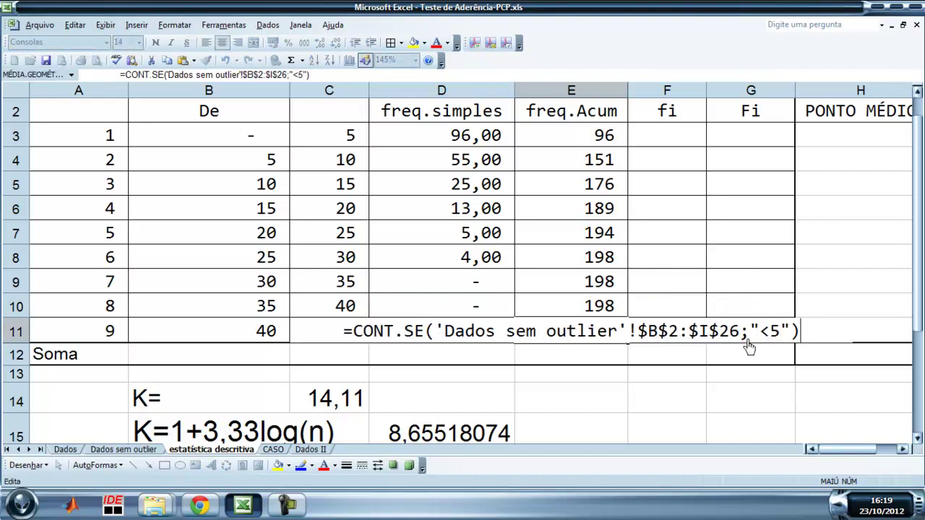
click(769, 331)
text(4)
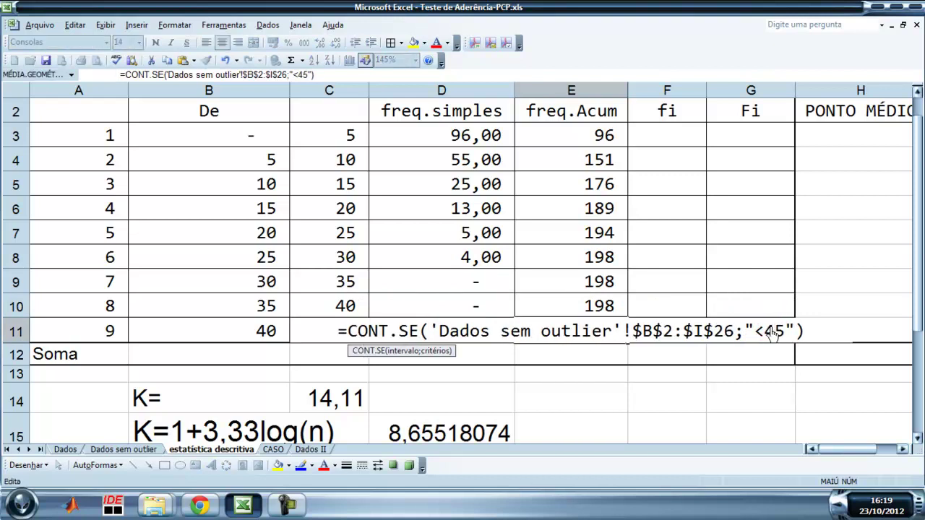
key(Return)
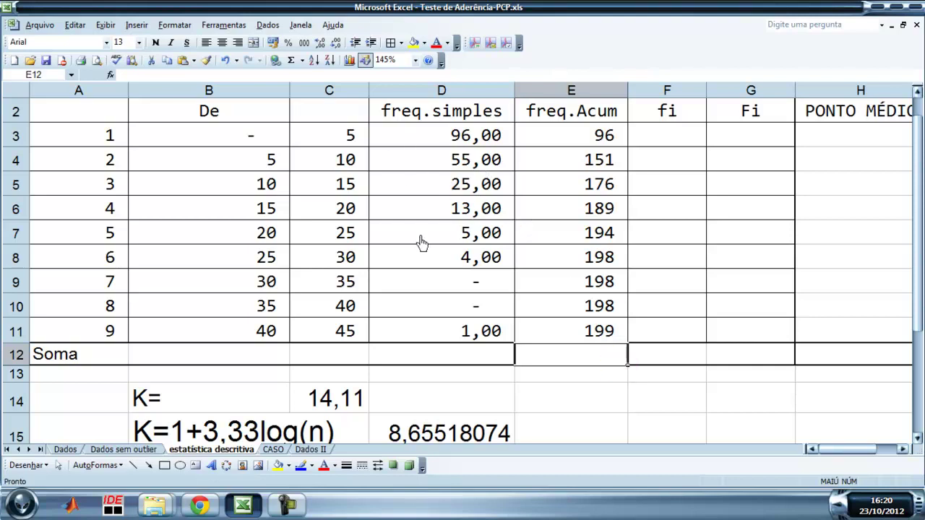
click(584, 381)
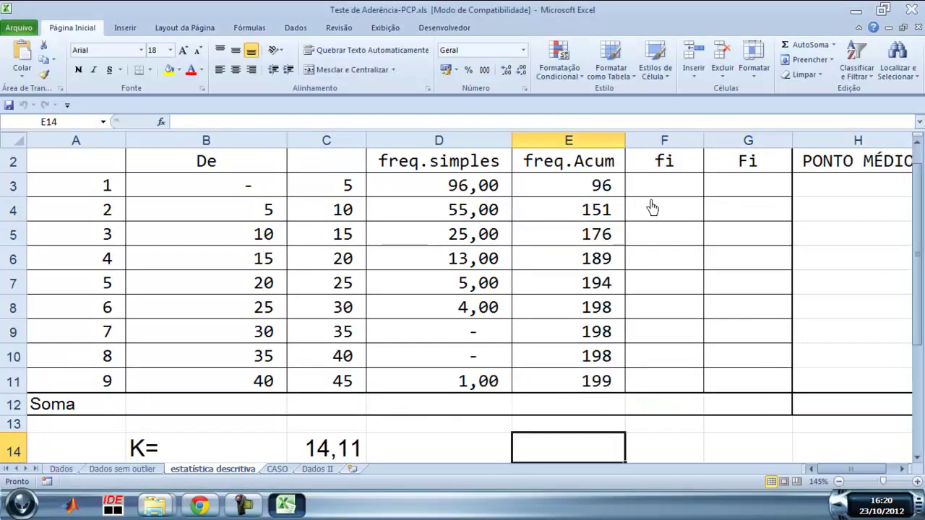
click(652, 190)
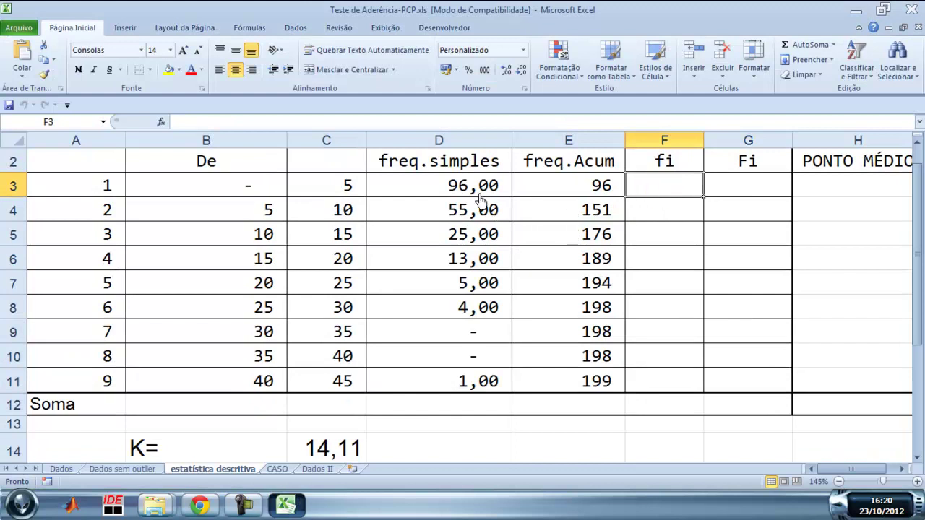
click(325, 165)
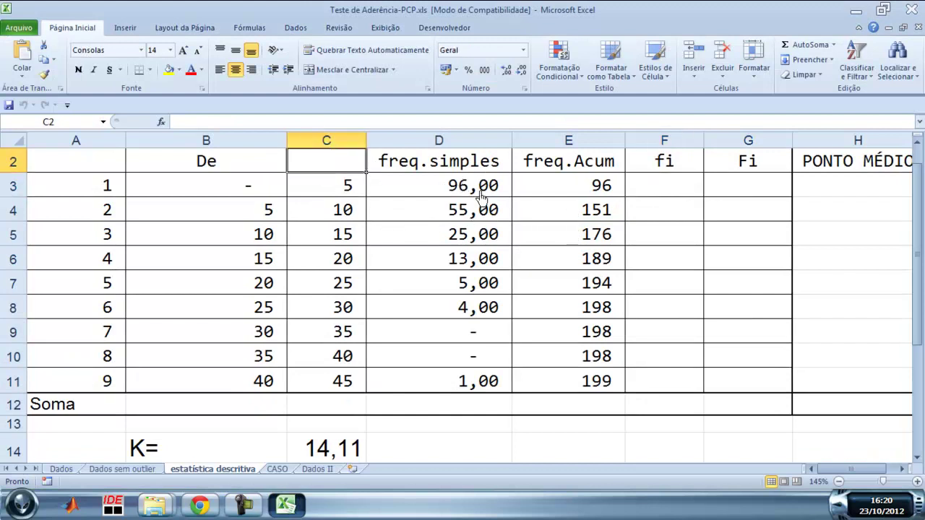
click(395, 237)
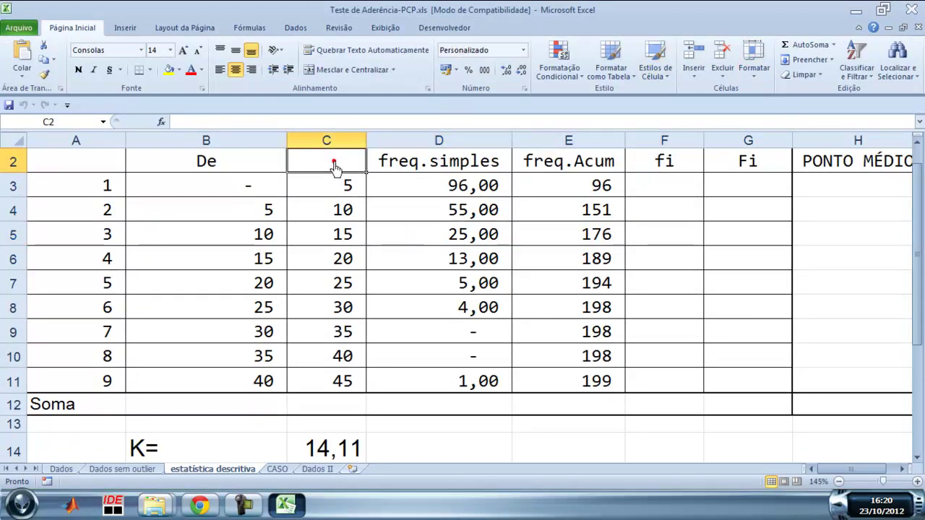
drag(337, 166, 433, 388)
Total the simple frequencies D3:D11 in D12 with a sum and show the total without decimals
click(464, 402)
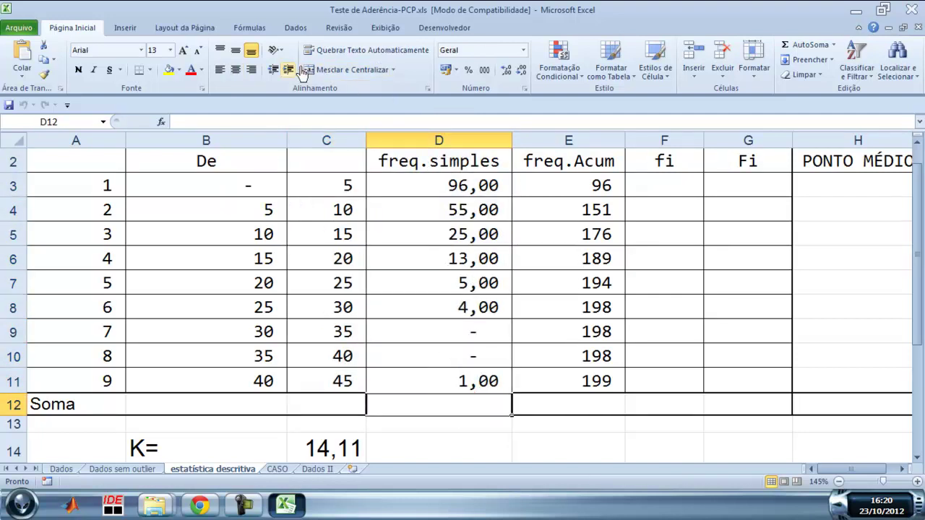
click(803, 46)
click(804, 47)
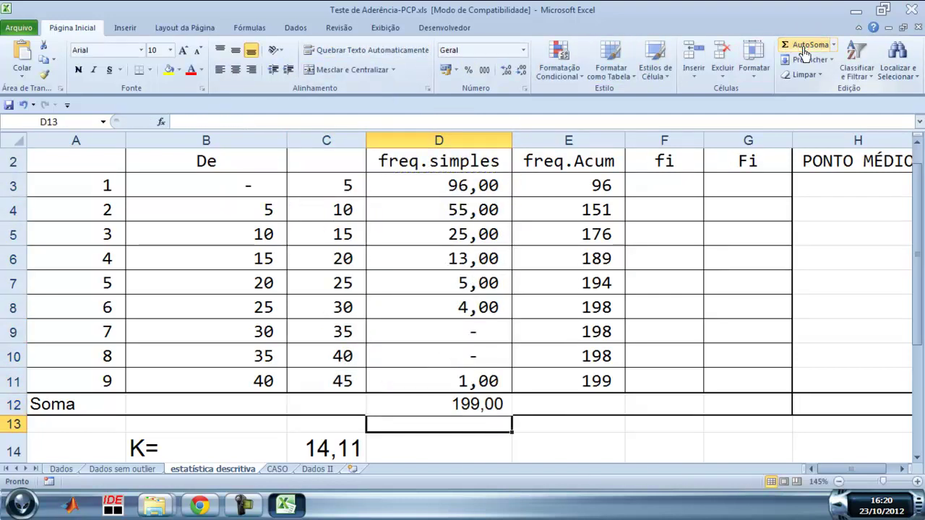
click(481, 402)
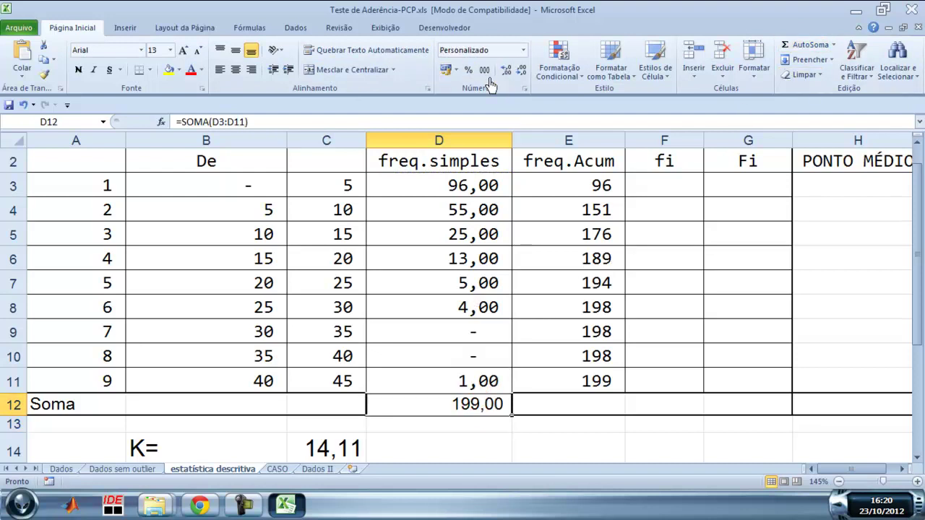
click(521, 69)
click(521, 69)
Insert a 3D clustered column chart from the class upper limits and simple frequencies in C2:D11
click(423, 193)
click(327, 165)
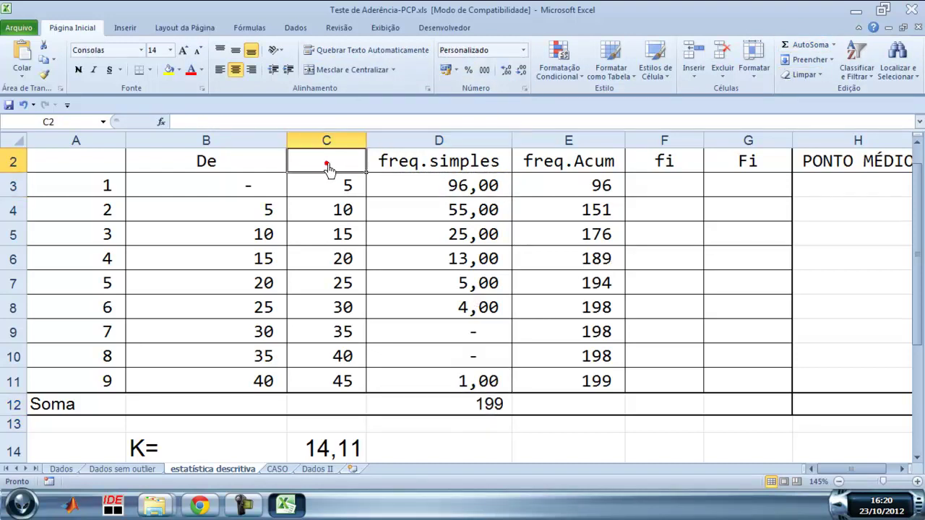
drag(326, 165, 456, 383)
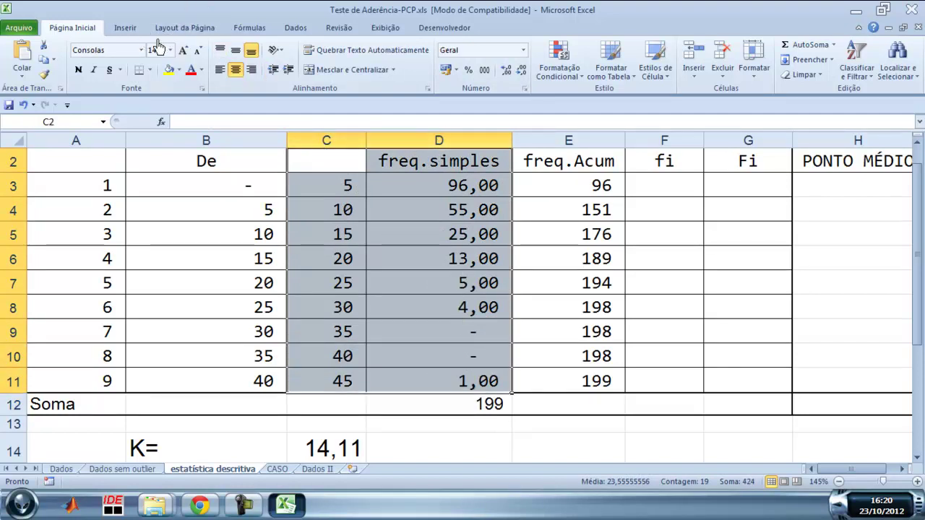
click(125, 28)
click(271, 64)
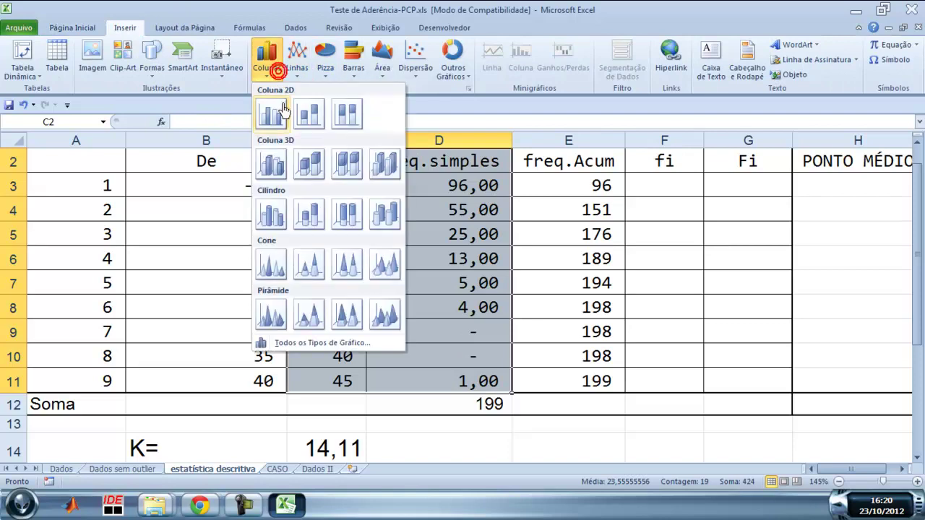
click(274, 163)
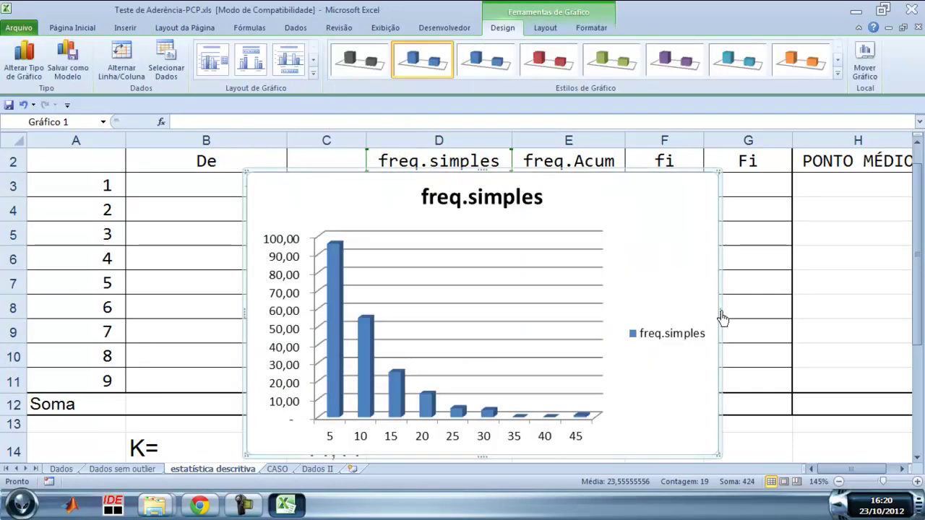
Enlarge the simple frequency chart by widening it and extending its upper-left corner over column B
drag(721, 320, 835, 321)
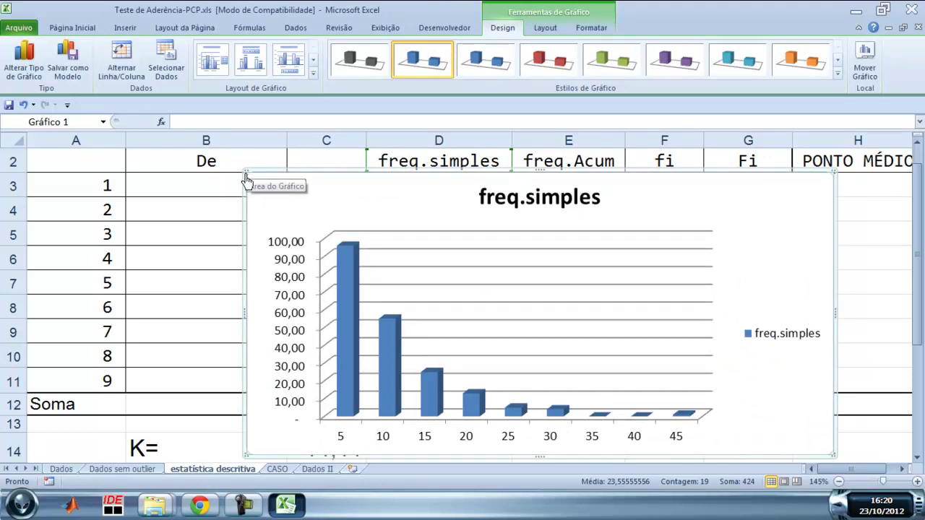
drag(245, 175, 160, 151)
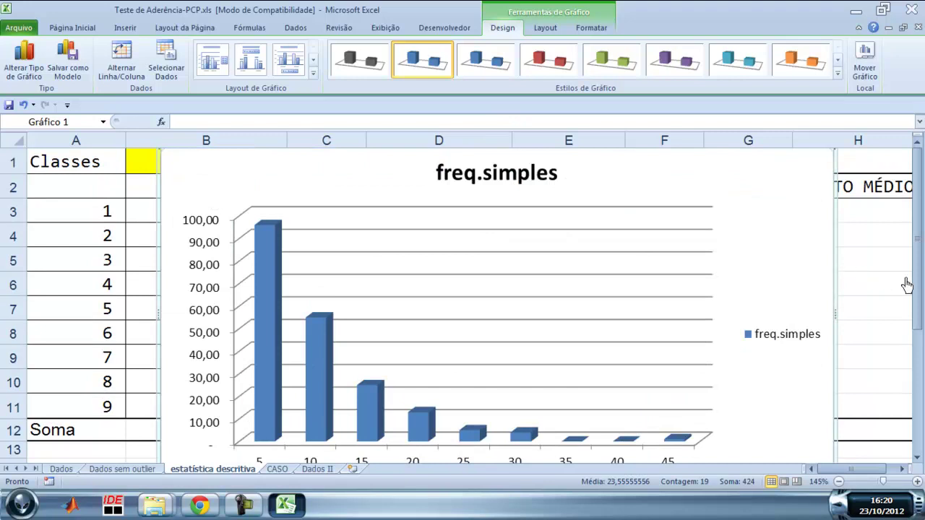
drag(916, 272, 916, 300)
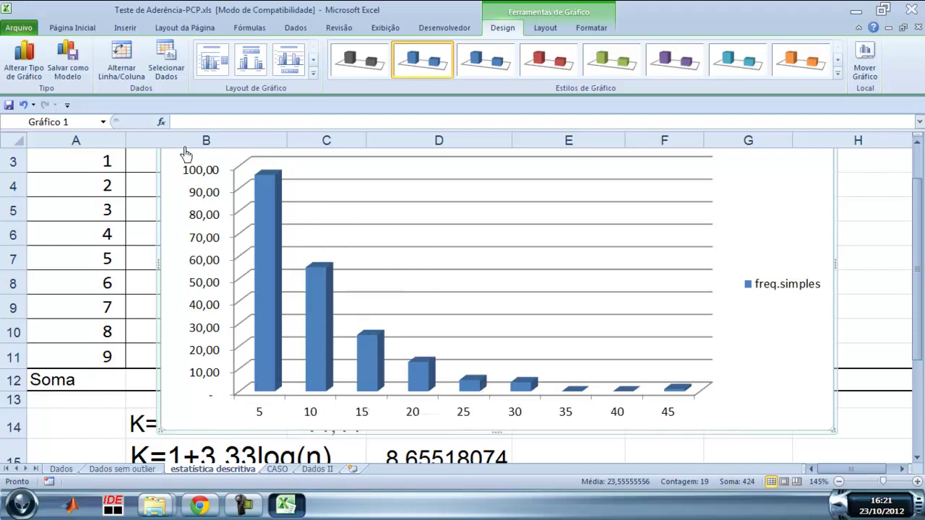
Change the chart type to an XY scatter with smooth lines and no markers
click(24, 59)
click(314, 246)
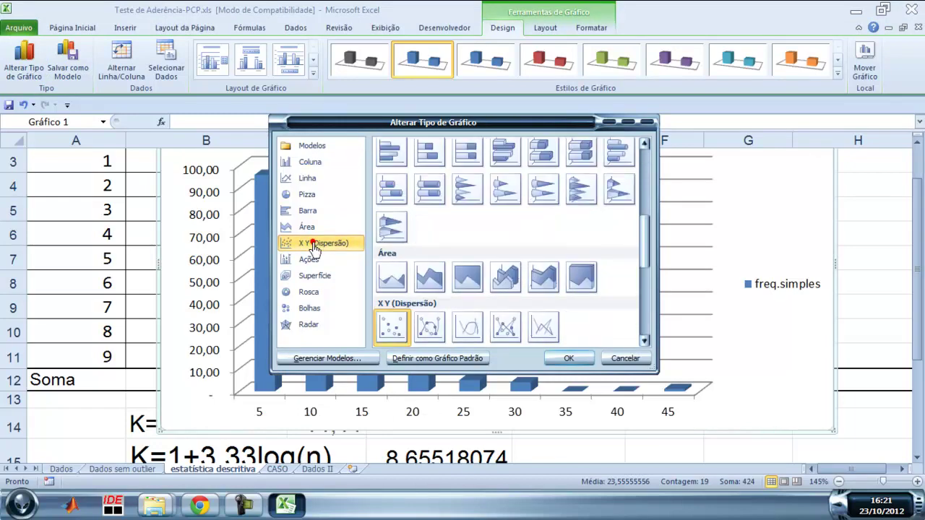
click(467, 326)
click(567, 359)
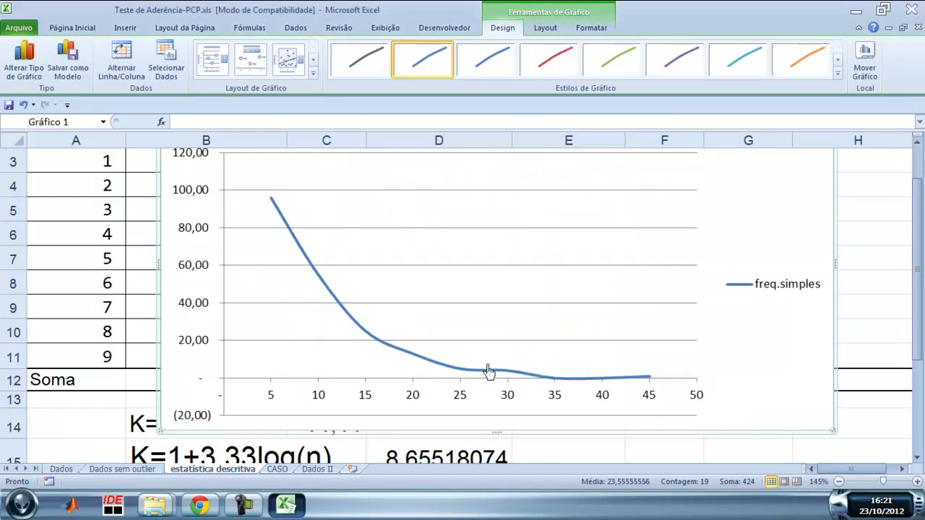
Delete the simple frequency chart from the worksheet
click(916, 142)
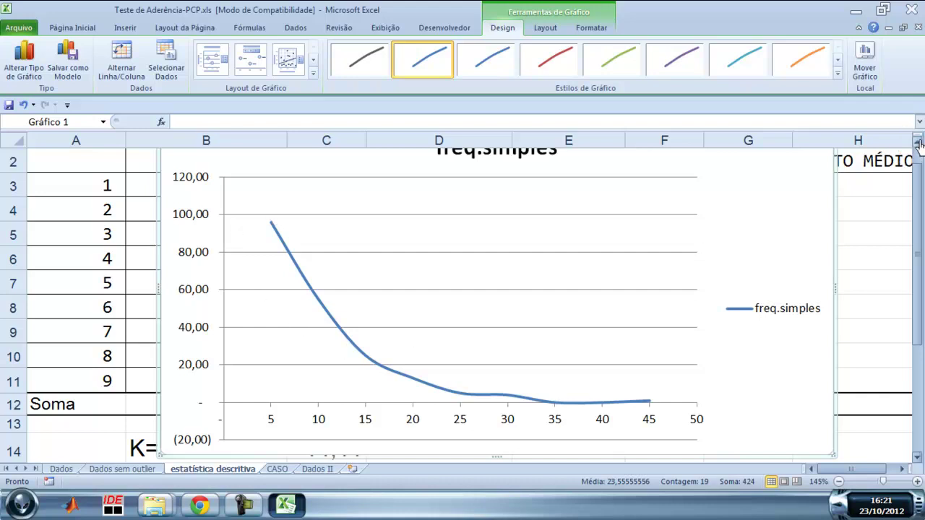
click(916, 141)
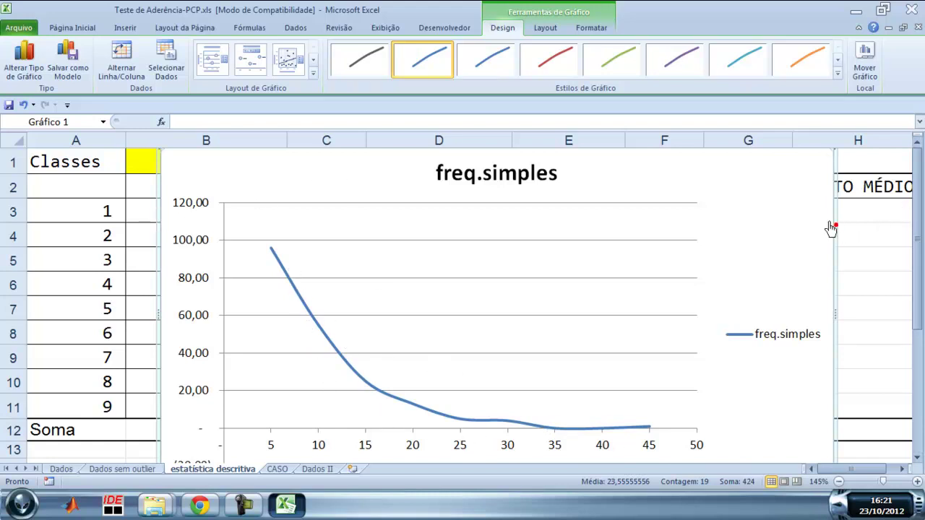
key(Delete)
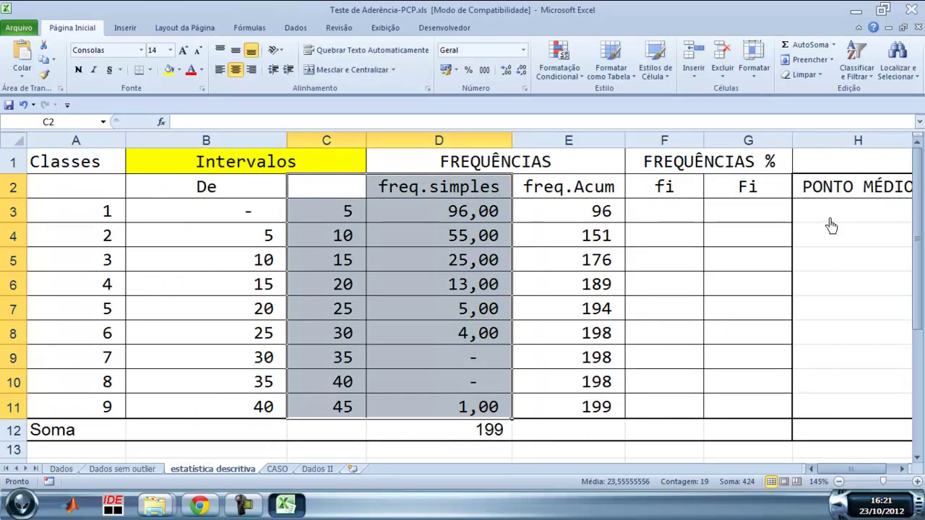
Italicize the fi and Fi column headings in F2:G2
click(674, 208)
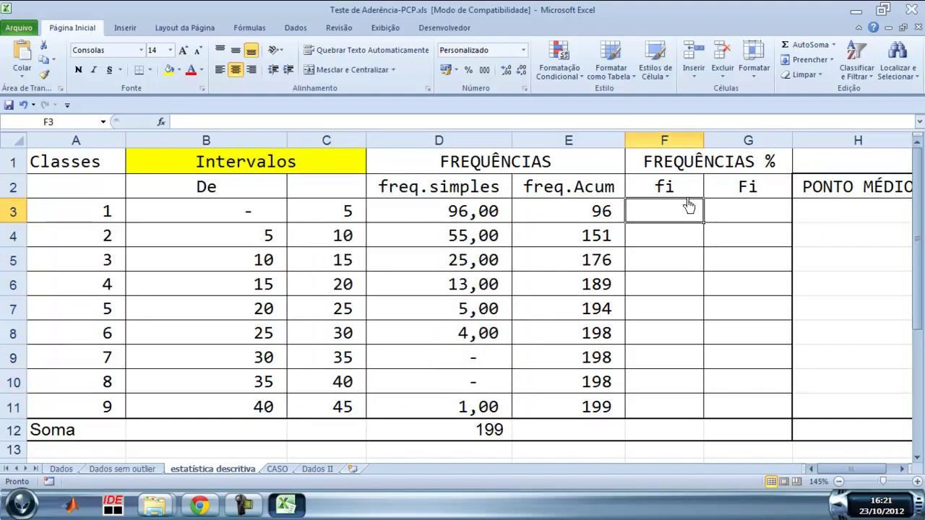
drag(683, 189, 710, 199)
key(ctrl+i)
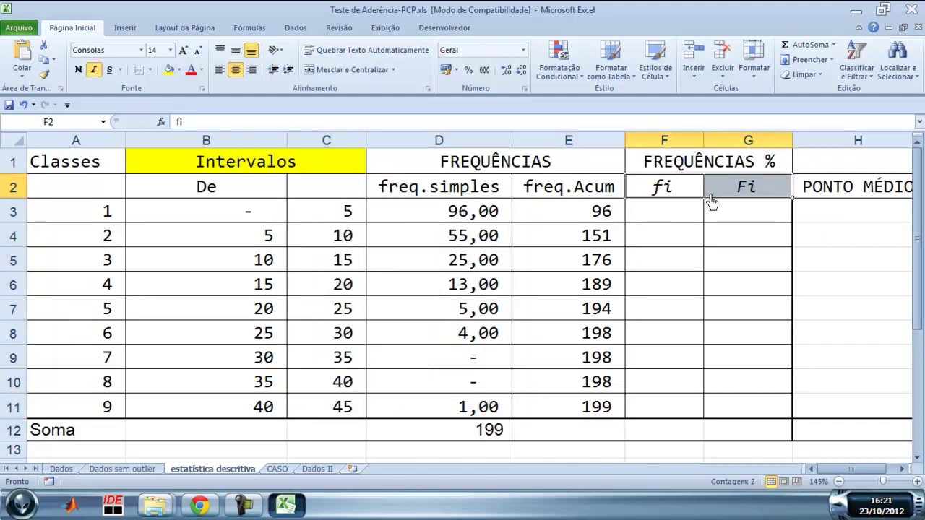
Calculate the relative frequency in F3 as =D3/$D$12 and copy the formula down to F11
click(695, 210)
text(=)
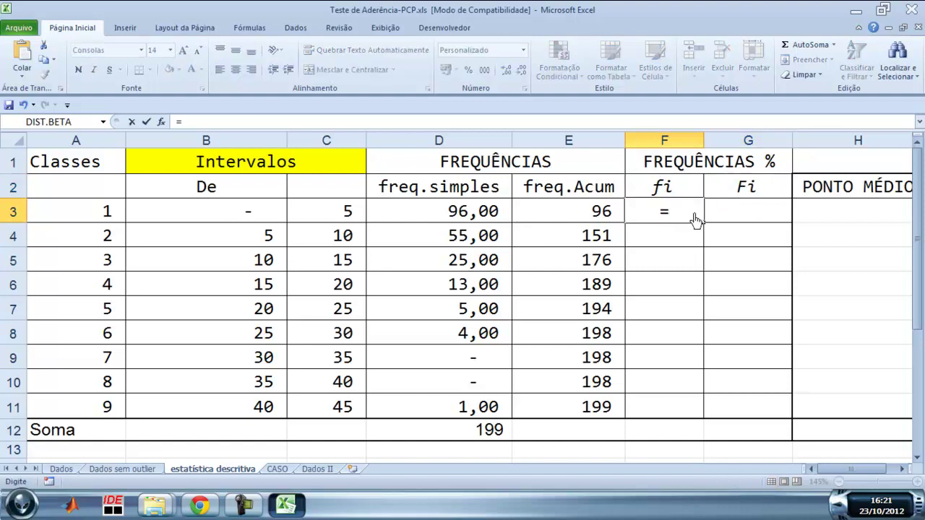
click(436, 221)
text(/)
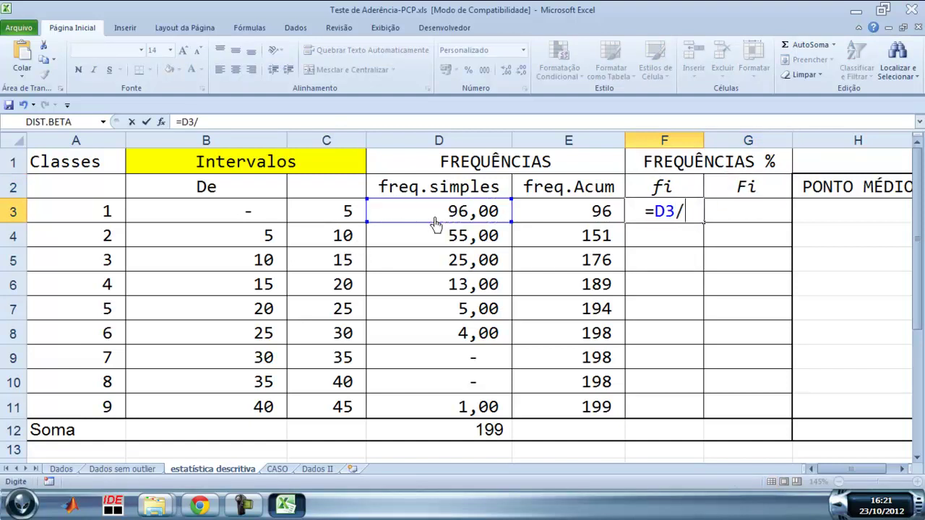
click(452, 435)
key(Return)
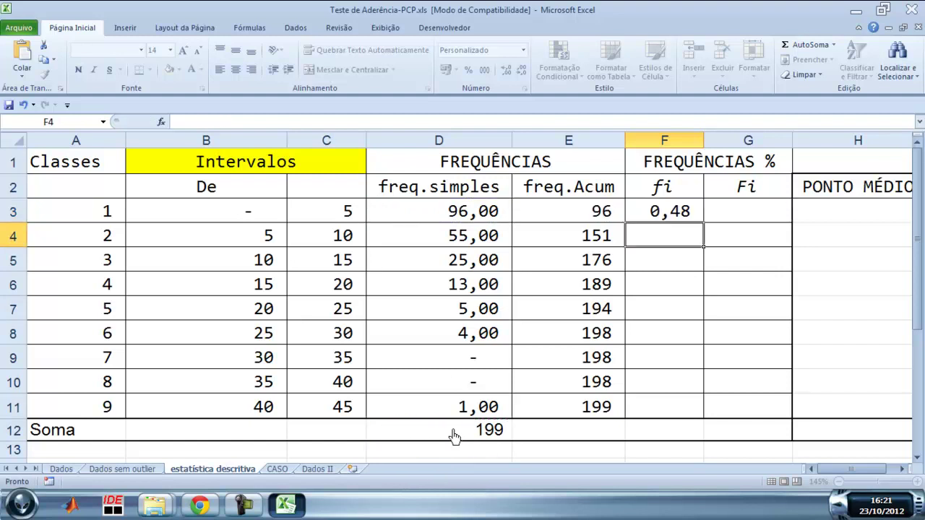
click(661, 217)
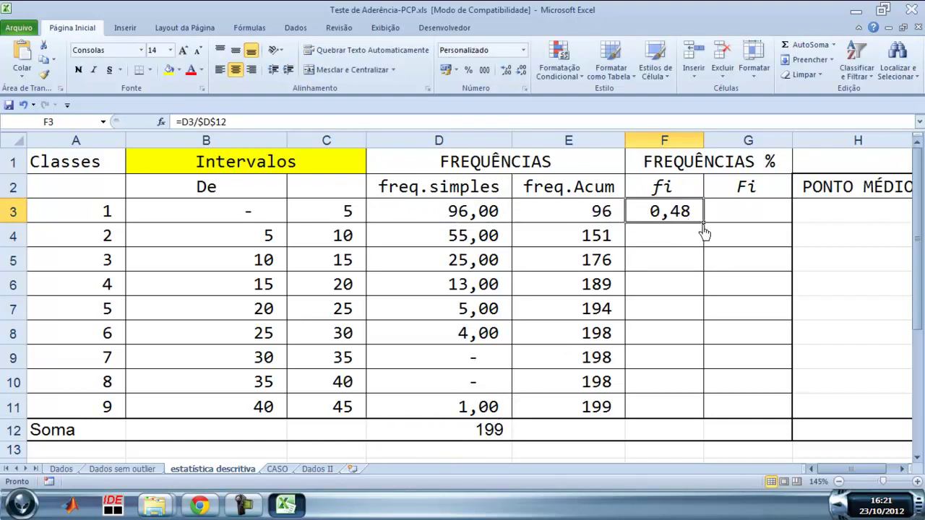
drag(703, 222, 700, 425)
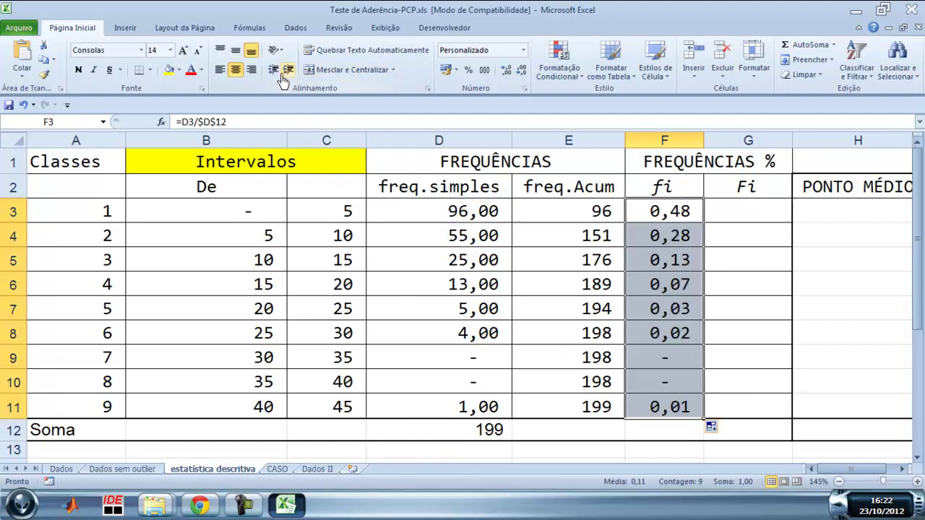
Format the relative frequencies in F3:F11 as percentages with two decimals
click(470, 70)
click(507, 70)
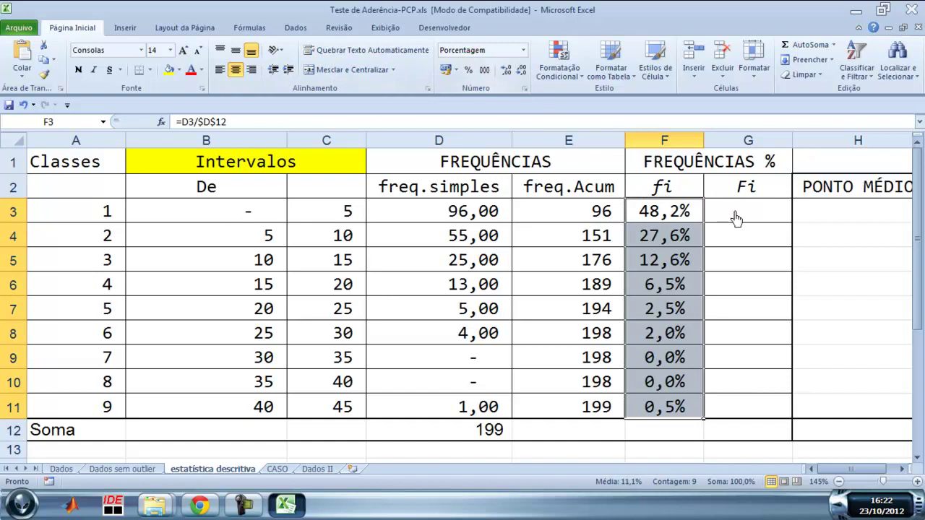
click(504, 71)
Build the cumulative relative frequencies with =F3 in G3 and =G3+F4 in G4, copy G4 down to G11, and select G3:G11
click(721, 215)
text(=)
click(660, 213)
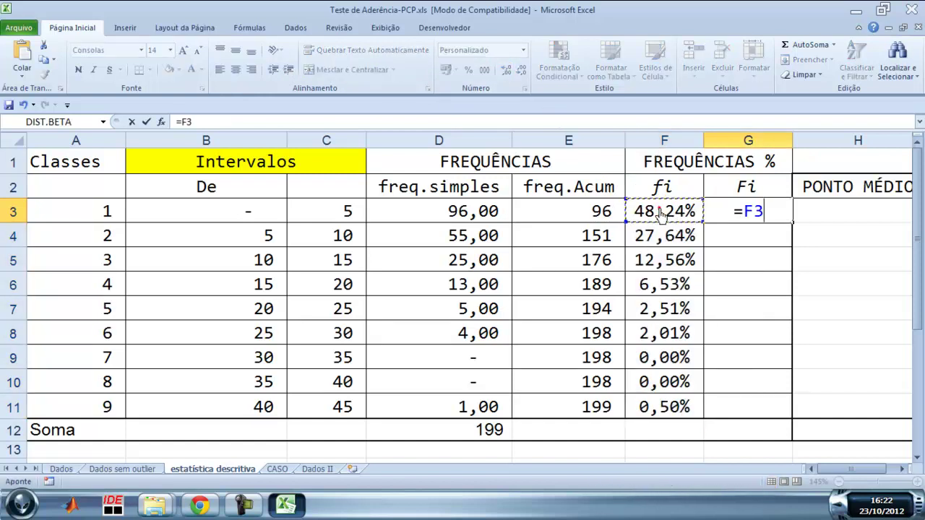
key(Return)
text(=)
click(764, 215)
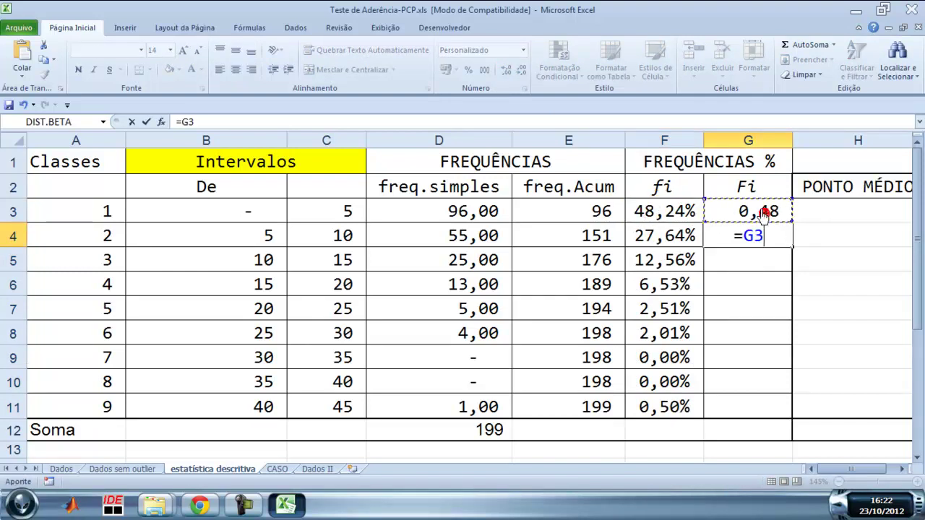
text(+)
click(676, 236)
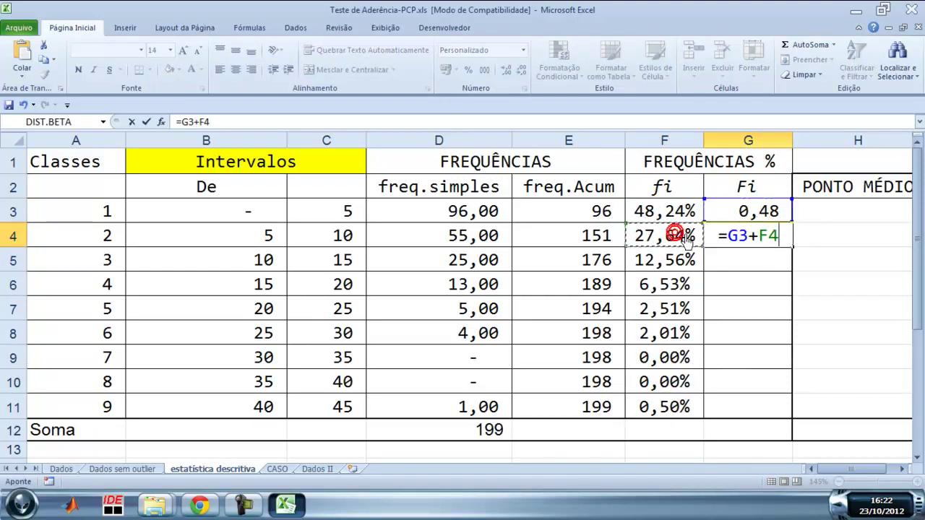
key(ctrl+Return)
drag(791, 249, 762, 421)
drag(750, 210, 754, 408)
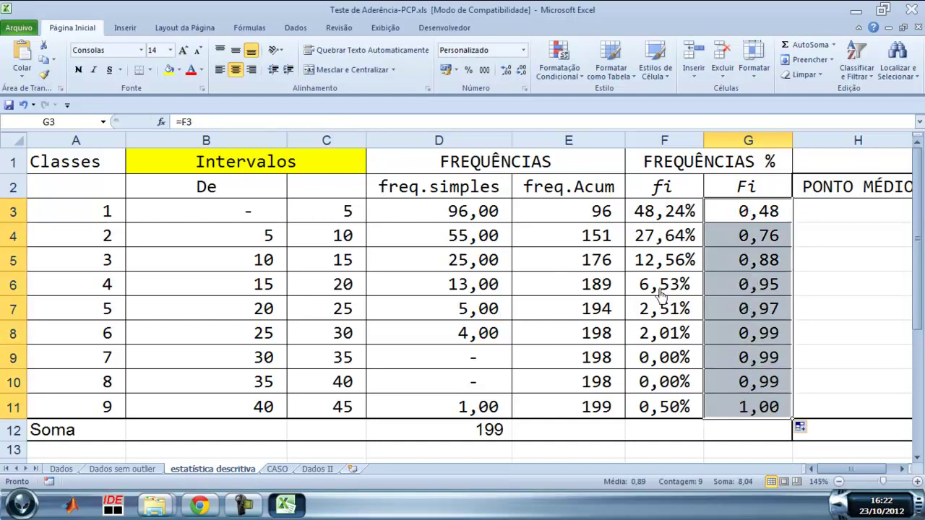
Format the cumulative relative frequencies in G3:G11 as percentages with two decimals
click(469, 70)
click(505, 70)
click(505, 70)
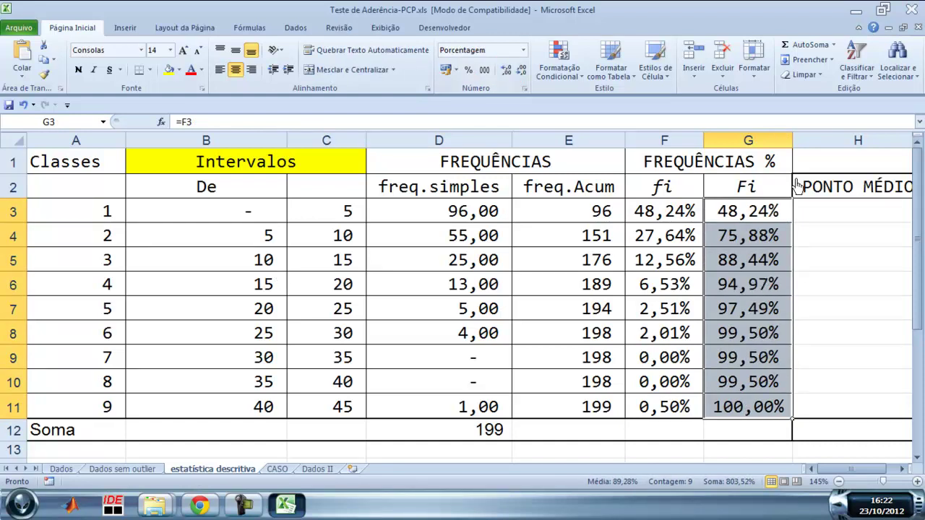
Calculate the class midpoint in H3 as =(B3+(C3-1))/2 and copy the formula down to H11
click(824, 216)
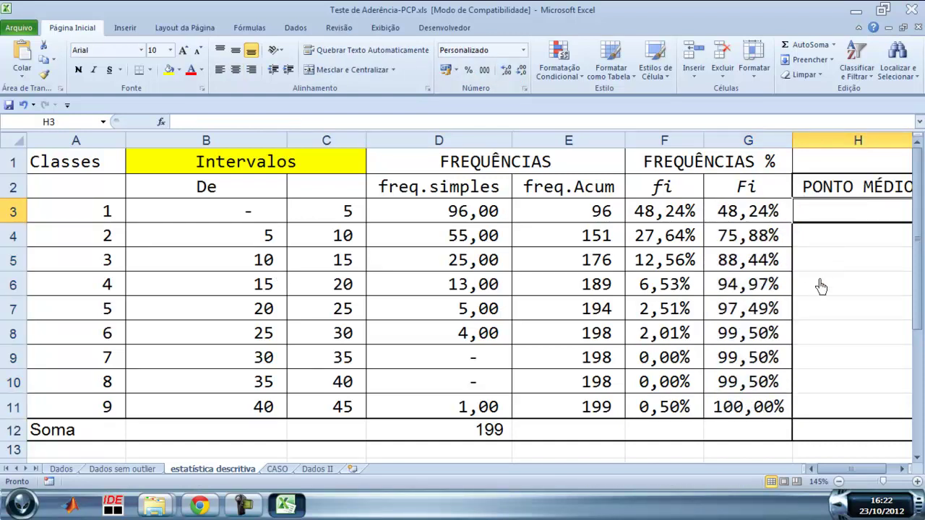
text(=)
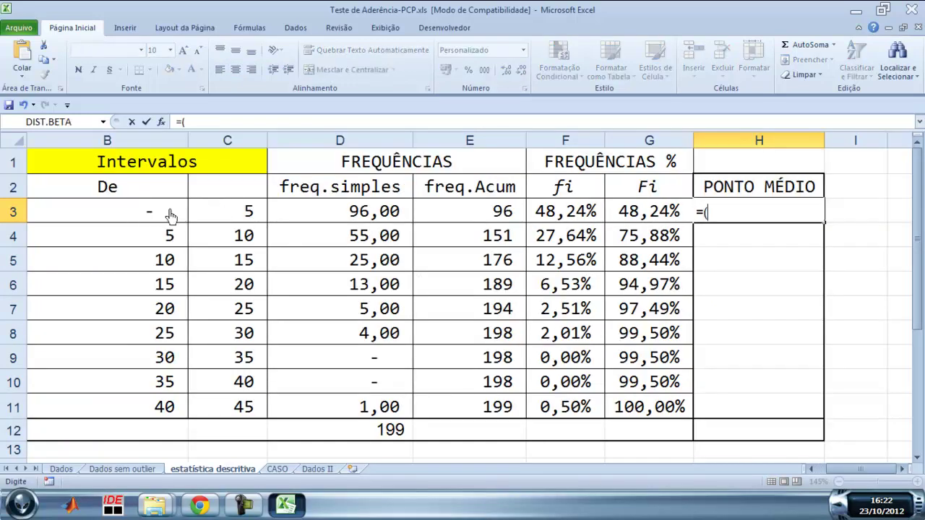
text(()
click(148, 215)
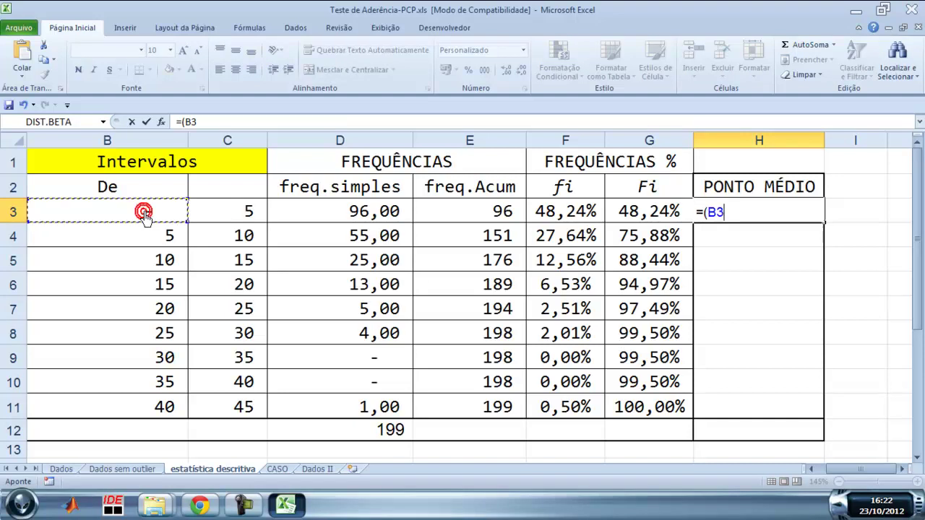
text(+)
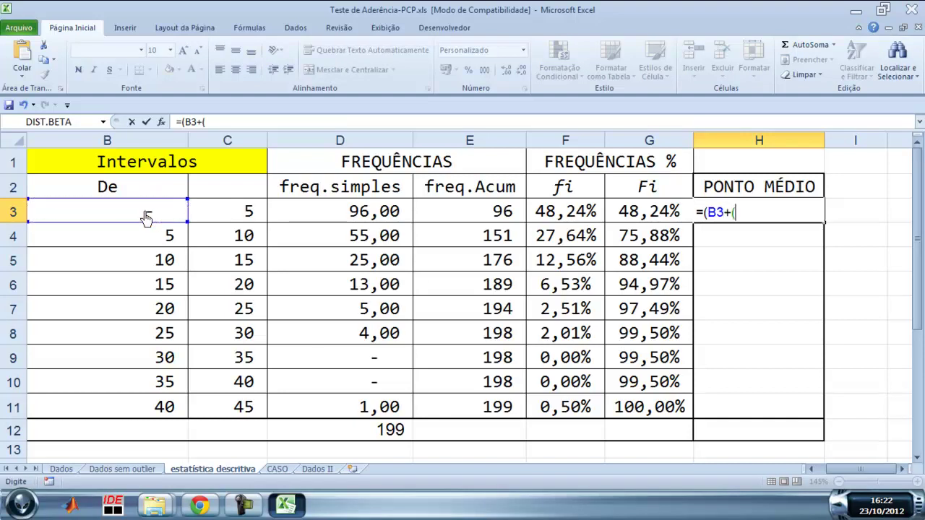
text(()
click(220, 215)
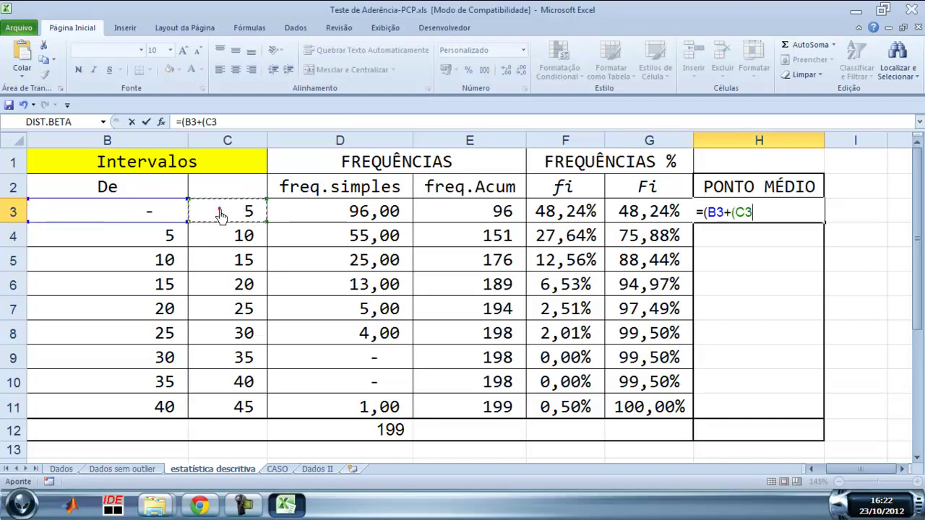
text(-1))/2)
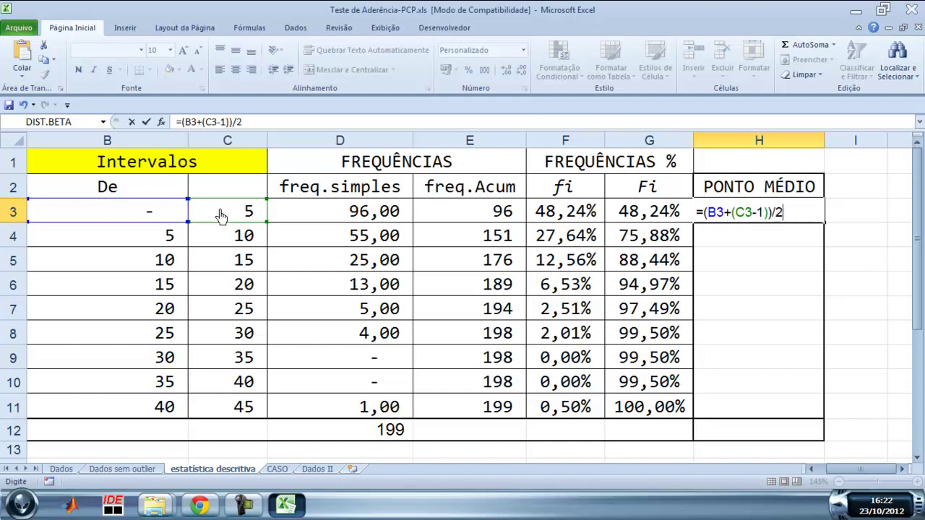
key(Return)
click(803, 216)
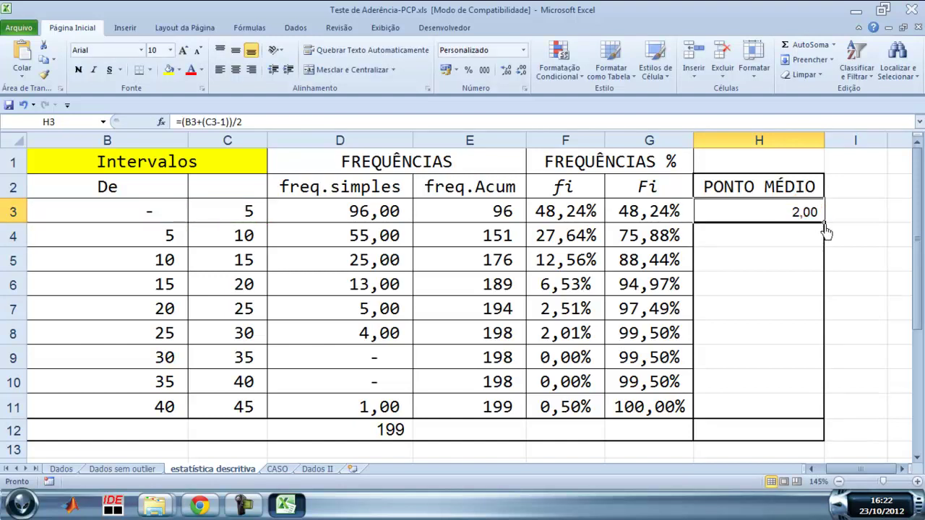
drag(824, 229, 797, 414)
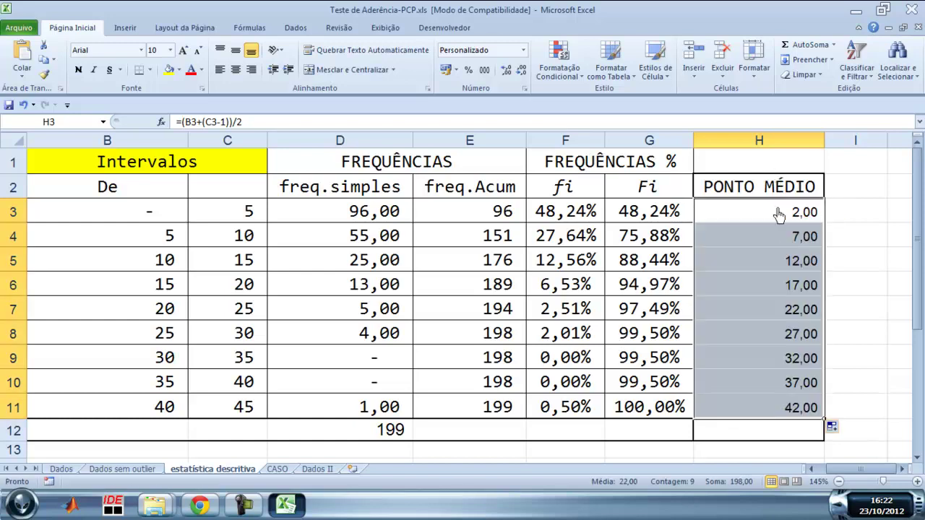
Calculate the frequency-weighted mean of the midpoints in H12 as =SOMARPRODUTO(D3:D11;H3:H11)/D12
click(768, 434)
text(=)
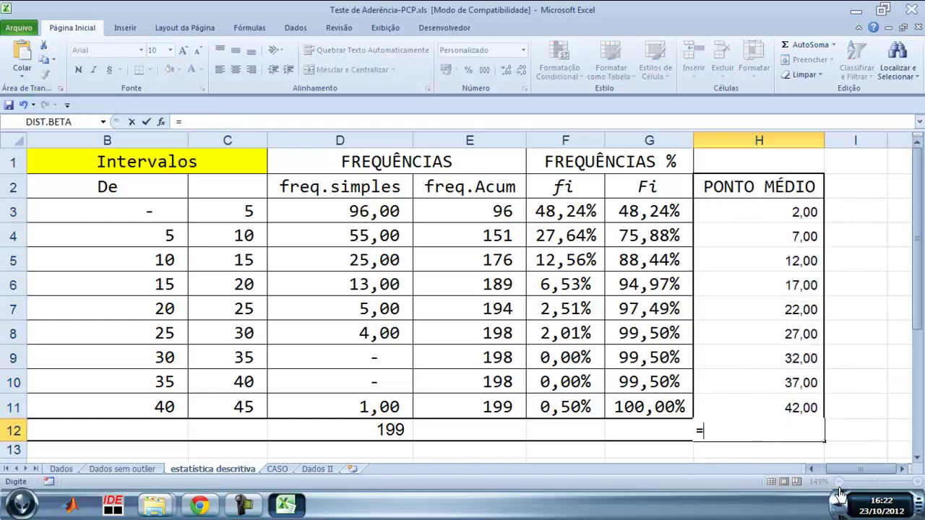
text(SOMARP)
key(Tab)
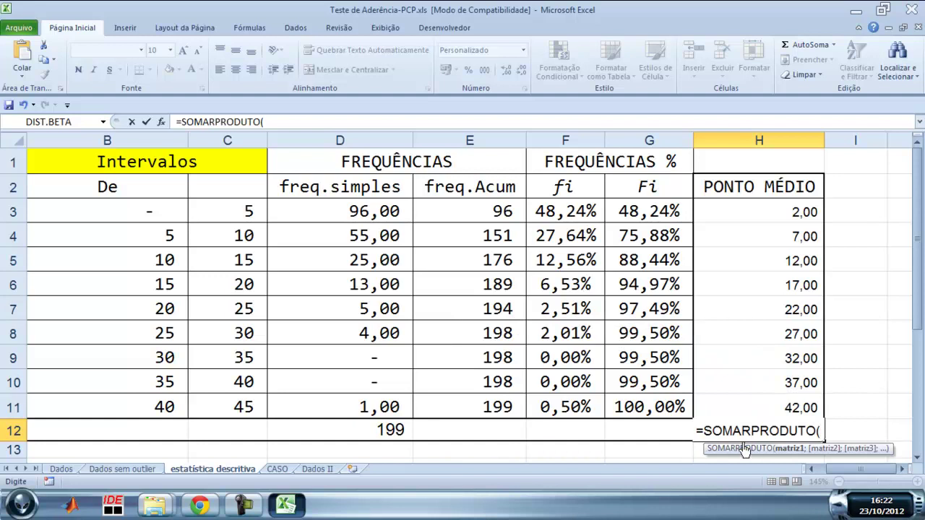
drag(355, 211, 372, 407)
text(;)
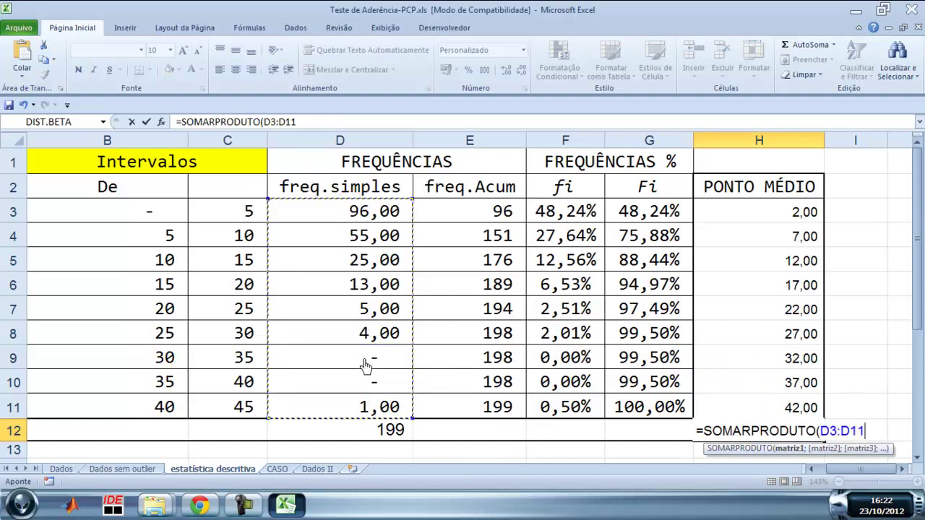
drag(759, 215, 762, 405)
text()/)
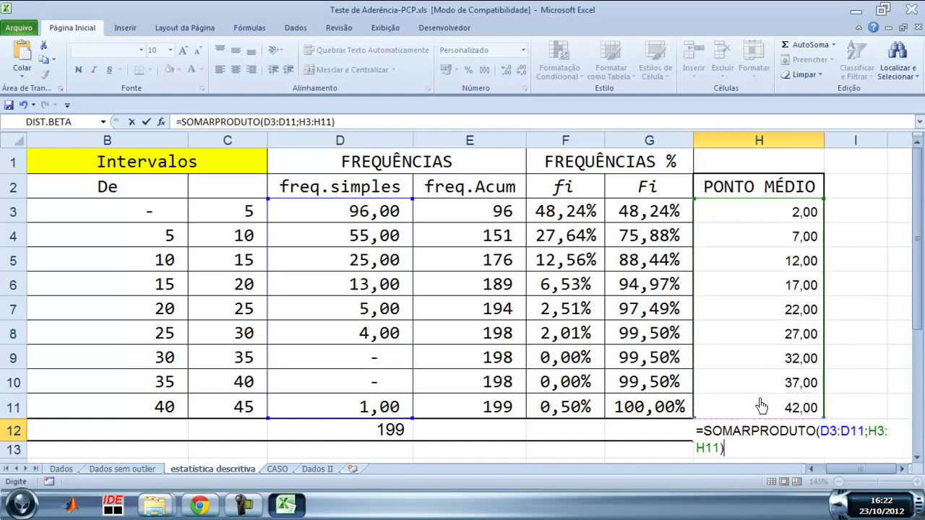
click(394, 432)
key(Return)
click(773, 430)
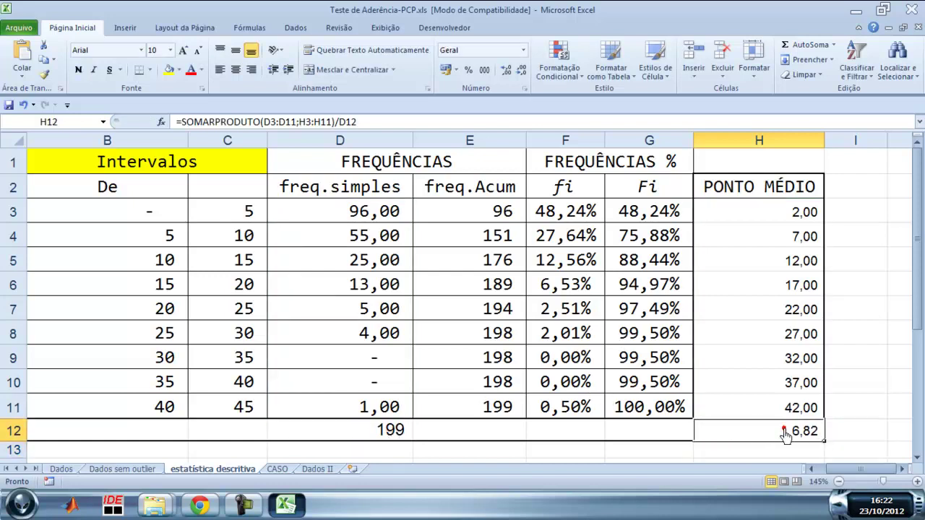
Check the média on the Dados sem outlier sheet and show the grouped mean in H12 with four decimals
click(145, 469)
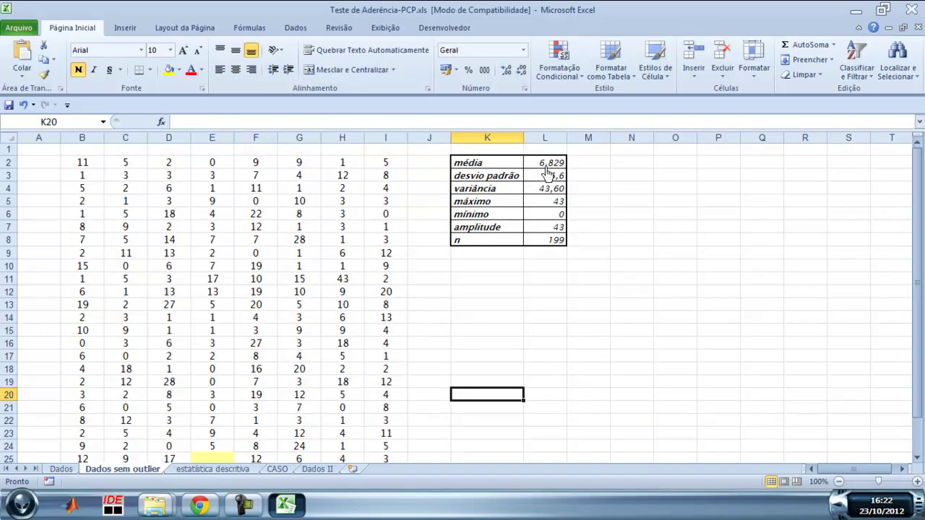
click(230, 470)
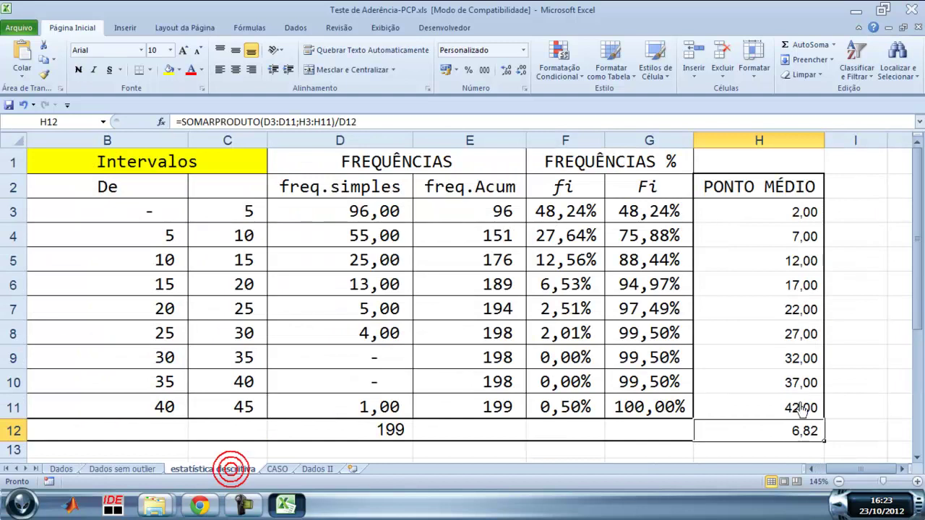
click(505, 72)
click(505, 72)
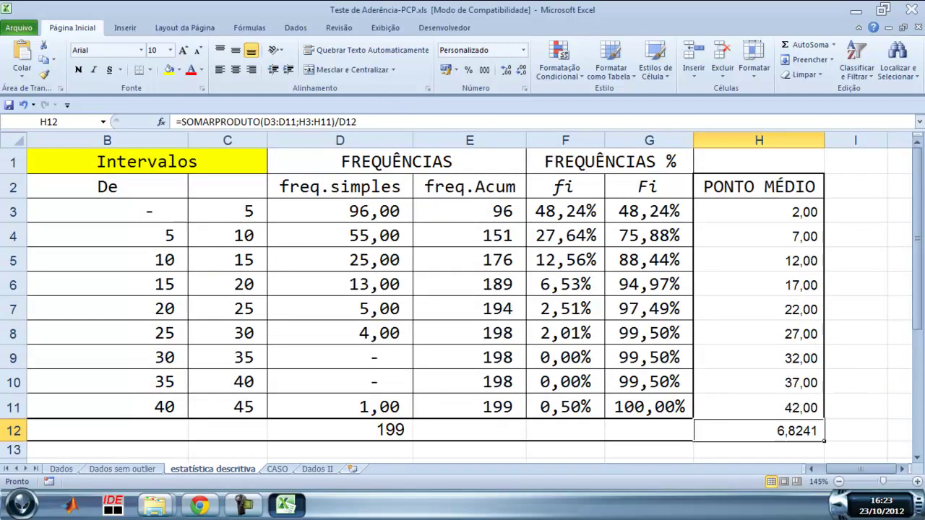
Clear the weighted mean in H12 and the class midpoints in H3:H11
key(Delete)
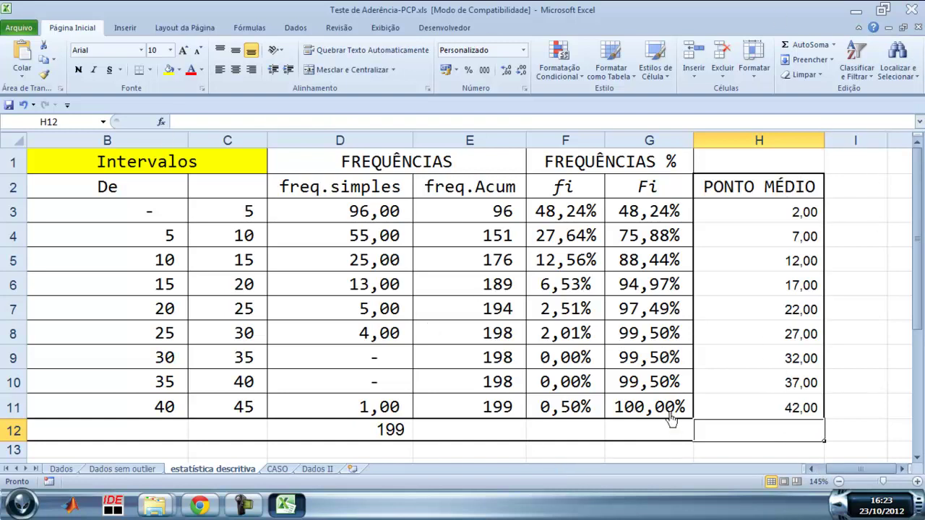
drag(795, 217, 766, 406)
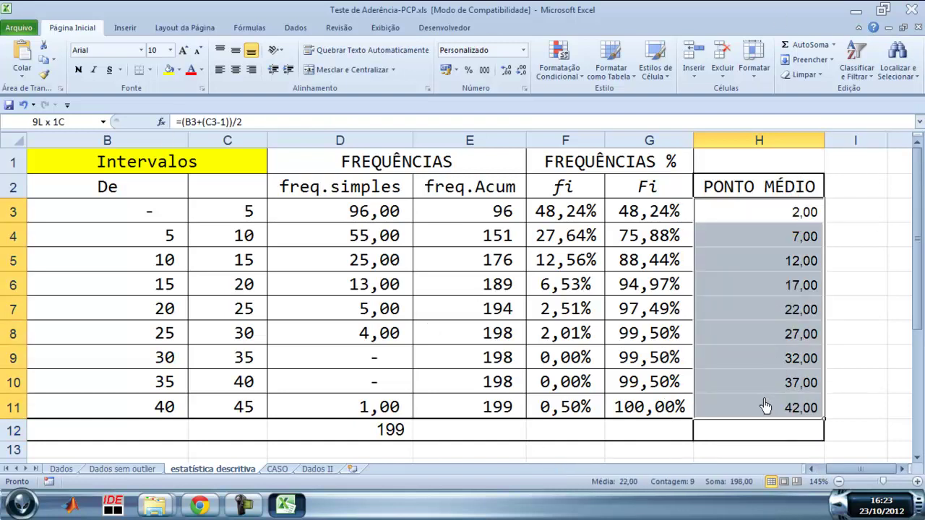
key(Delete)
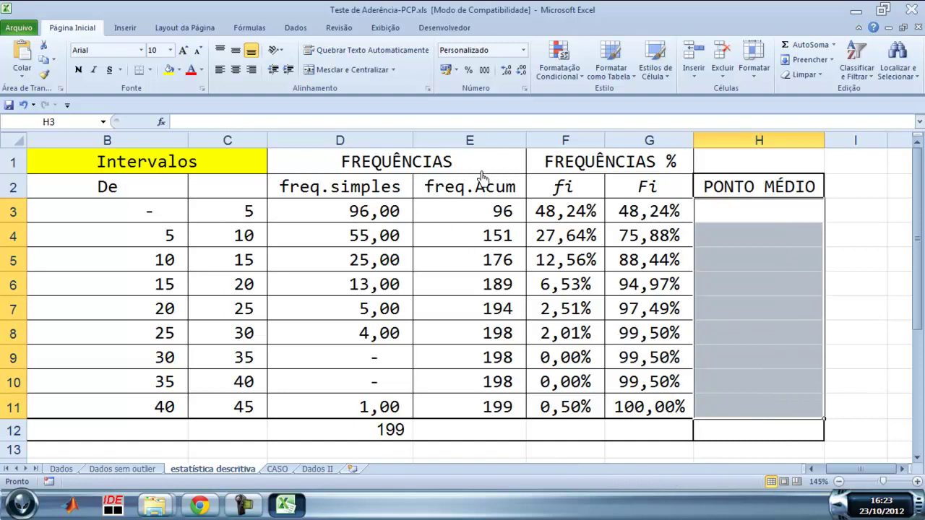